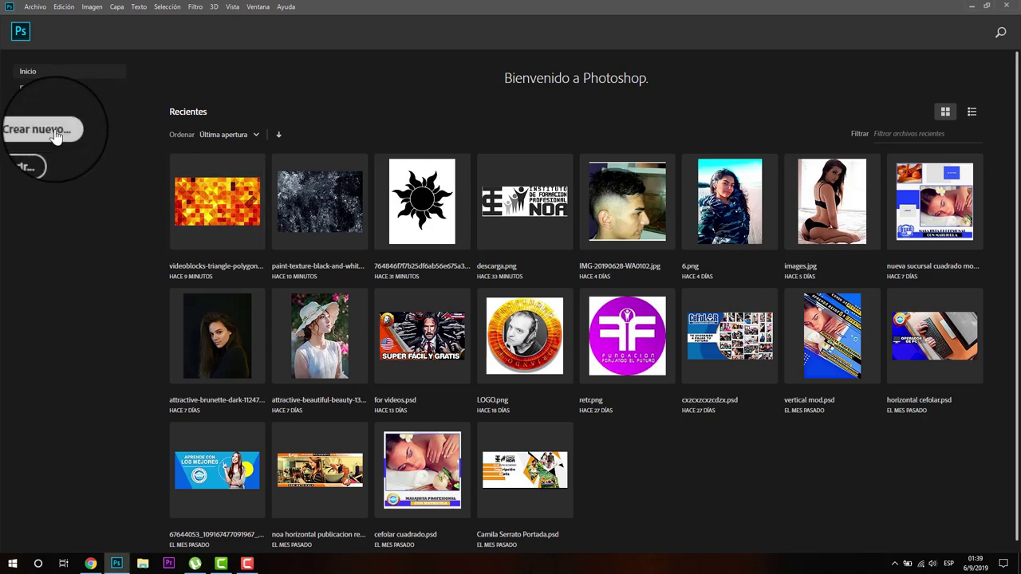
Step: Create a new blank 1080 × 1080 px document using the start-screen preset
click(41, 129)
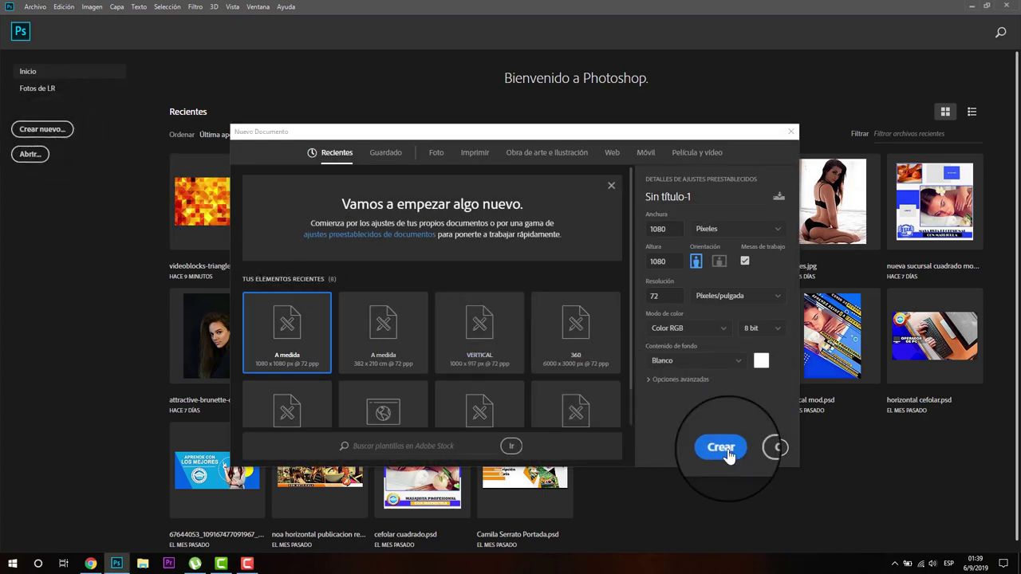
click(721, 448)
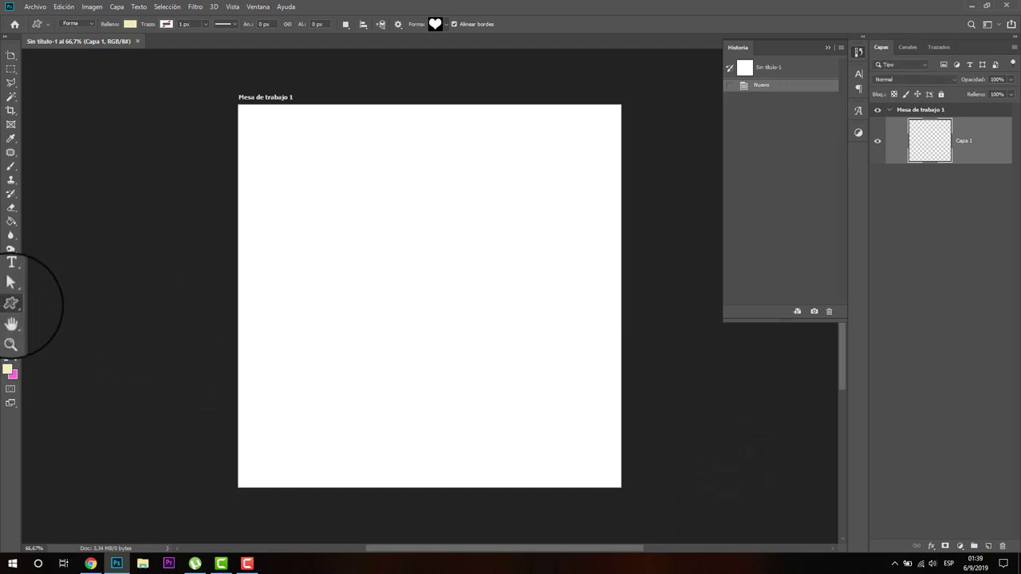
Step: Draw a roughly 710 × 715 px cream circle with the Ellipse tool in the canvas centre
right_click(12, 310)
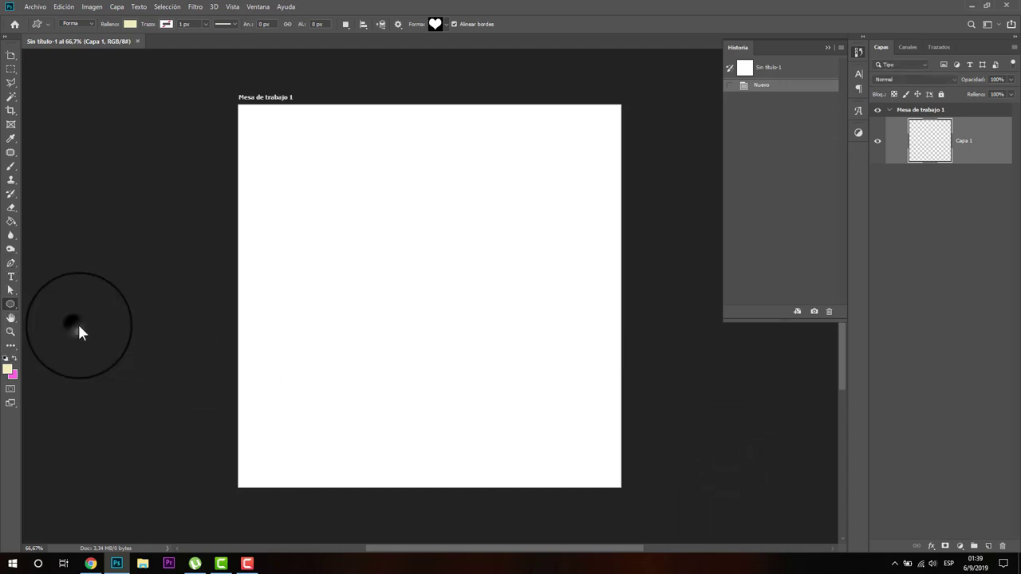
drag(324, 164, 576, 415)
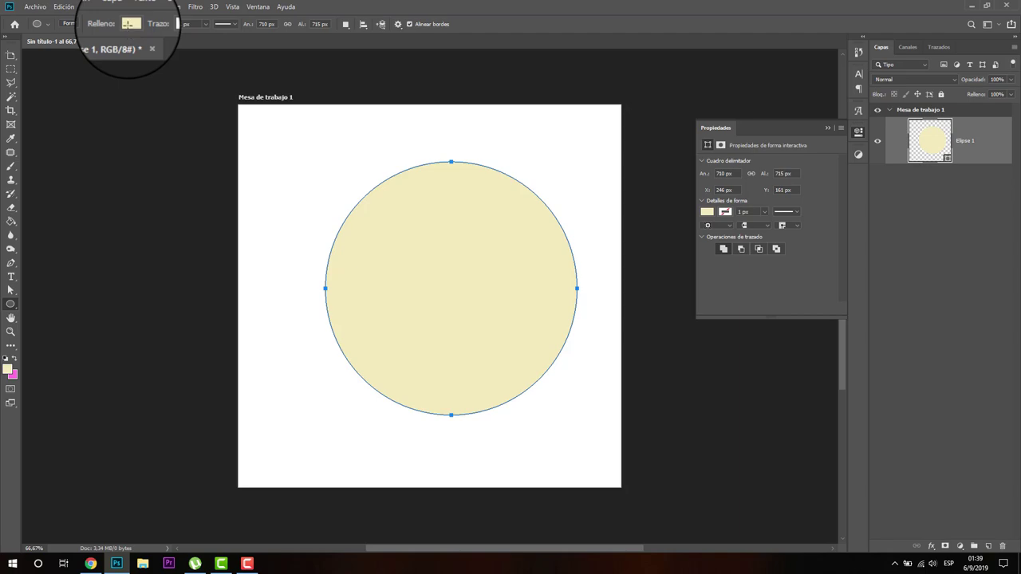
right_click(935, 132)
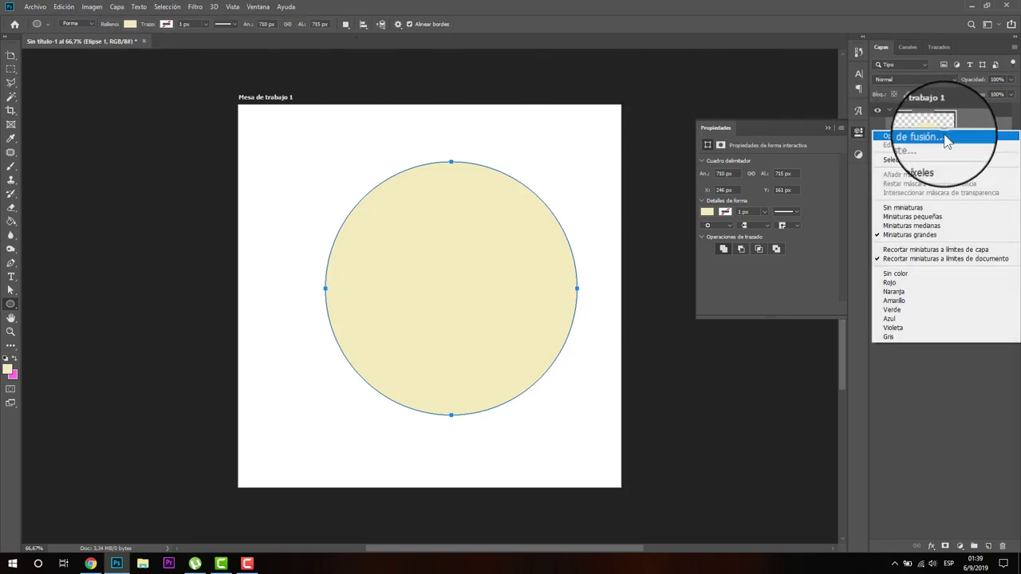
Step: Give the Elipse 1 layer a gold linear Gradient Overlay at 23° and 84% scale
click(917, 137)
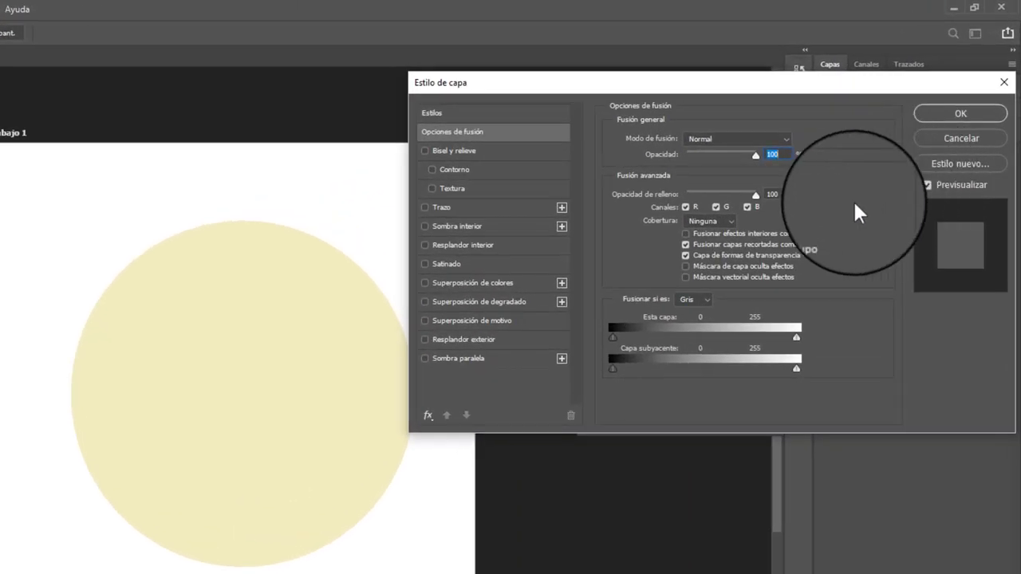
click(482, 320)
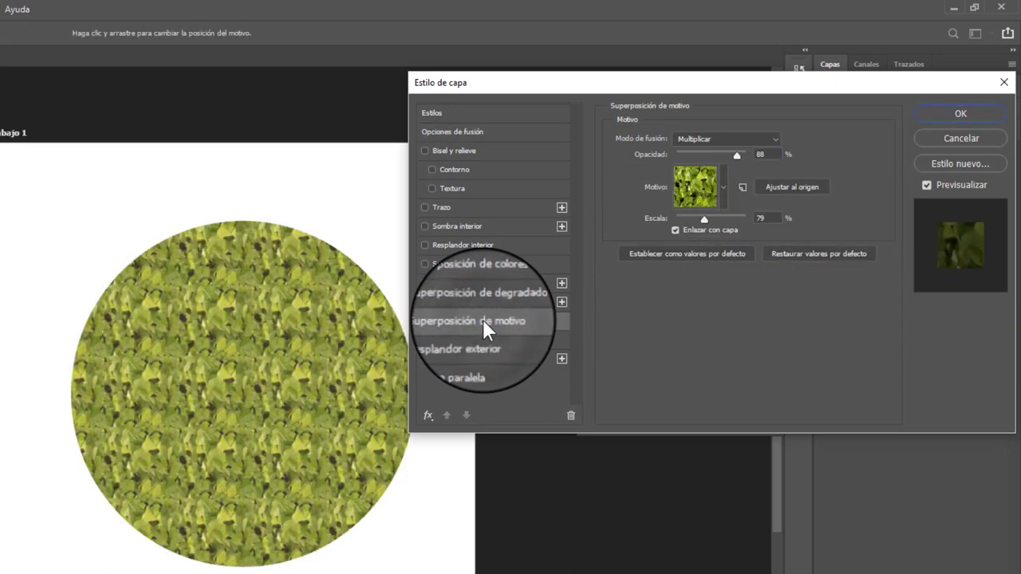
click(424, 321)
click(425, 302)
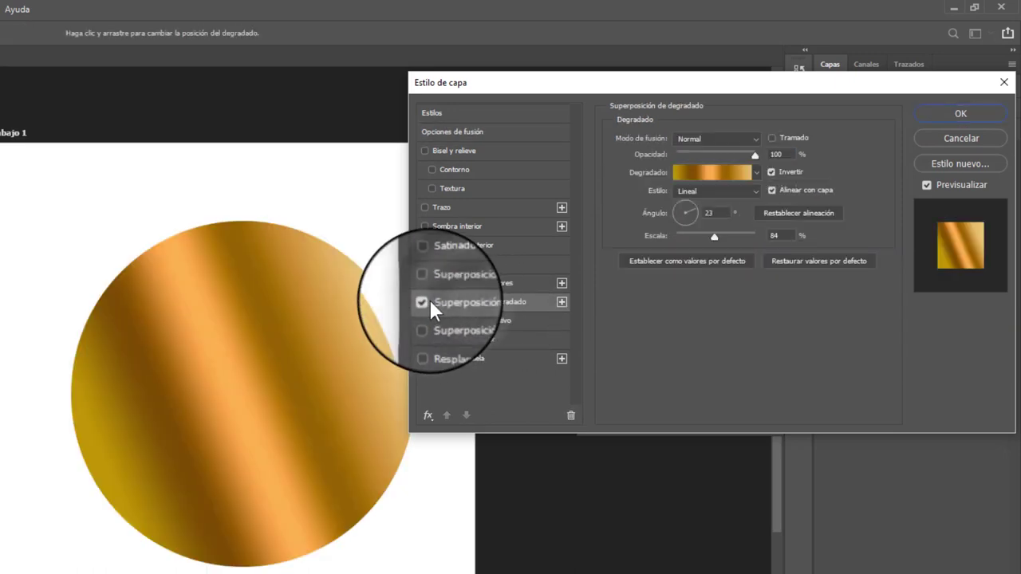
click(429, 301)
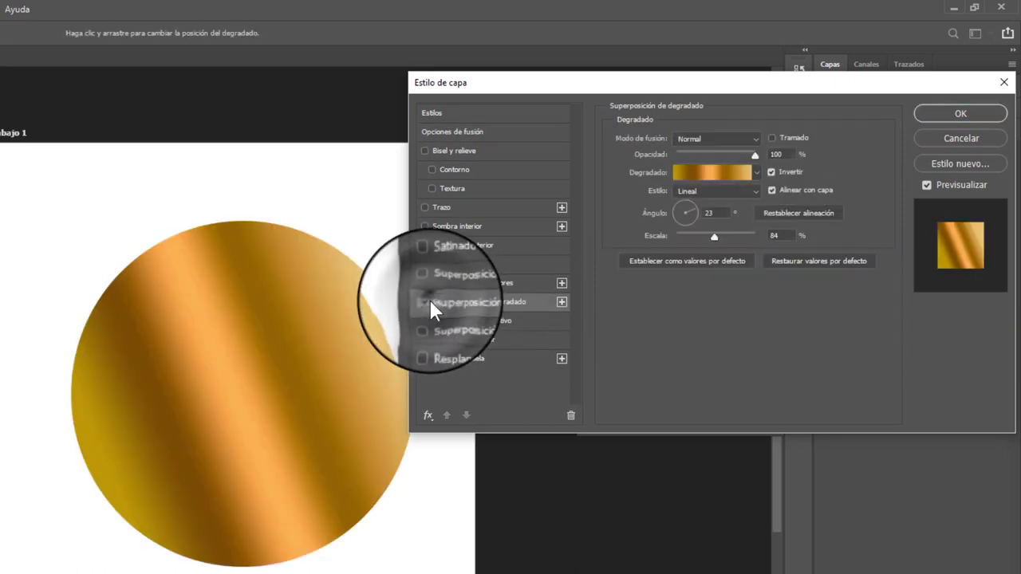
click(429, 299)
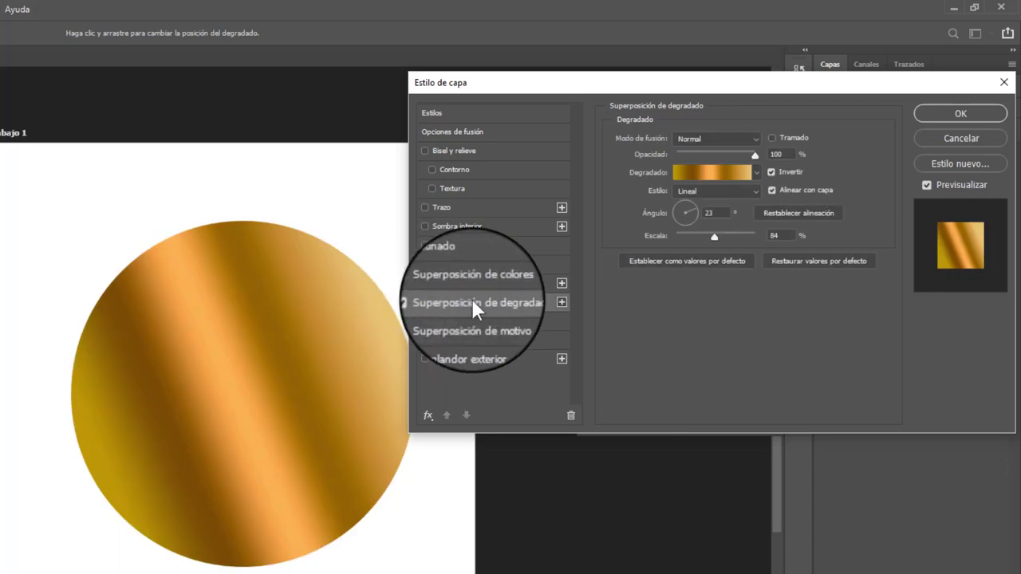
Step: Replace the circle's gold overlay with the pink-to-cream gradient preset
click(753, 170)
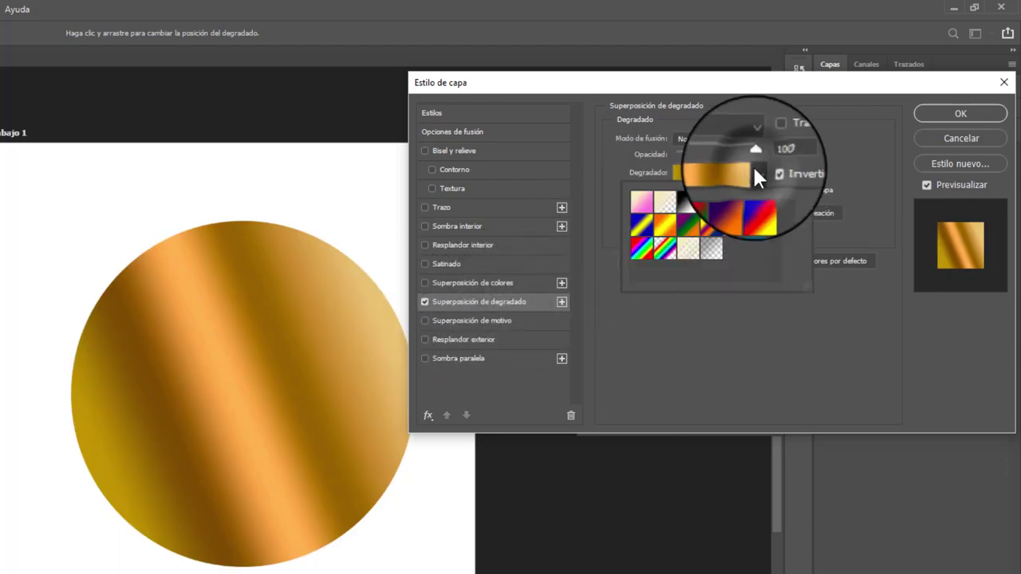
click(689, 211)
click(735, 212)
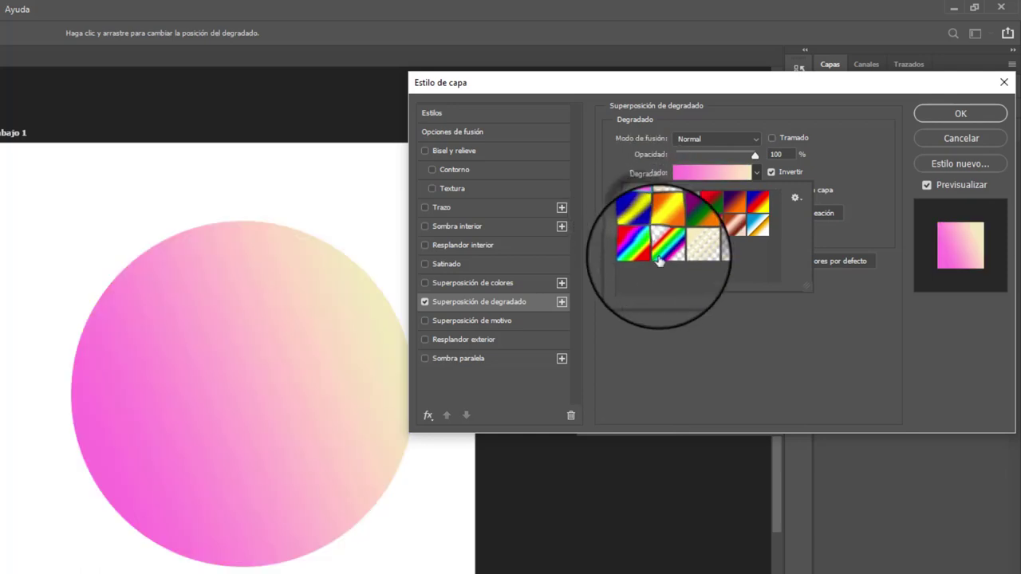
click(688, 336)
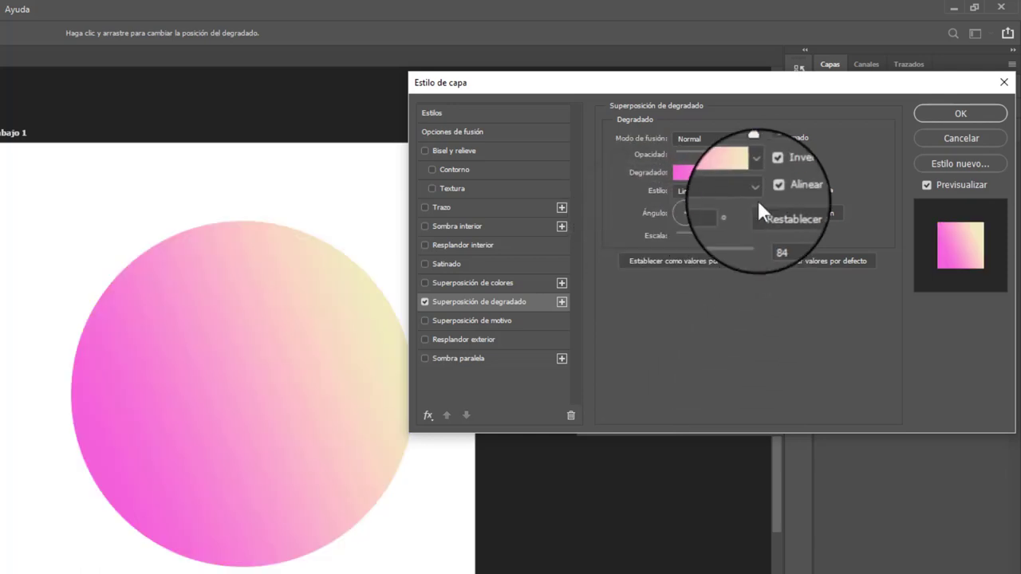
Step: Keep the gradient in Normal blend mode and reduce its scale to 25%
click(746, 138)
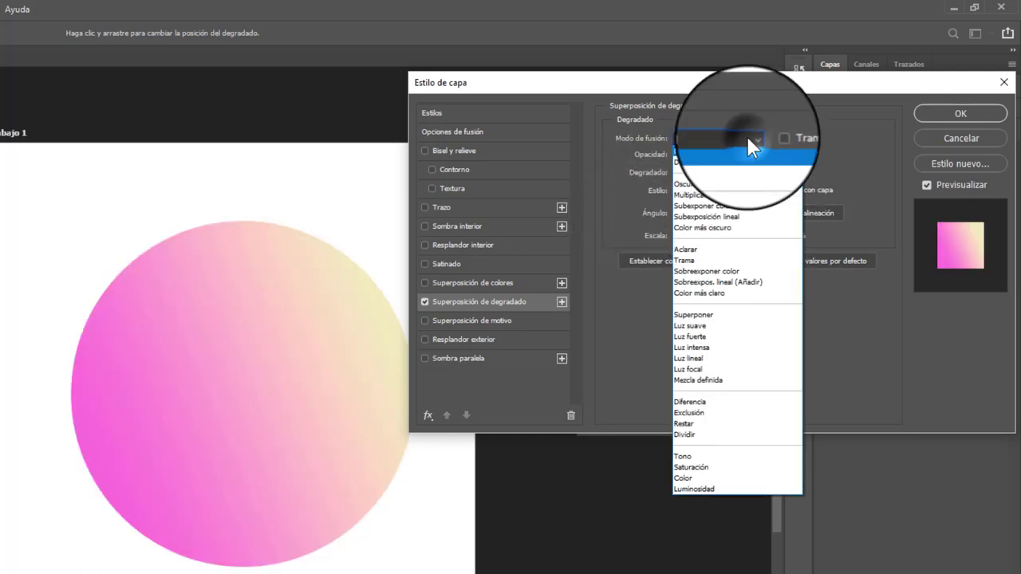
click(711, 220)
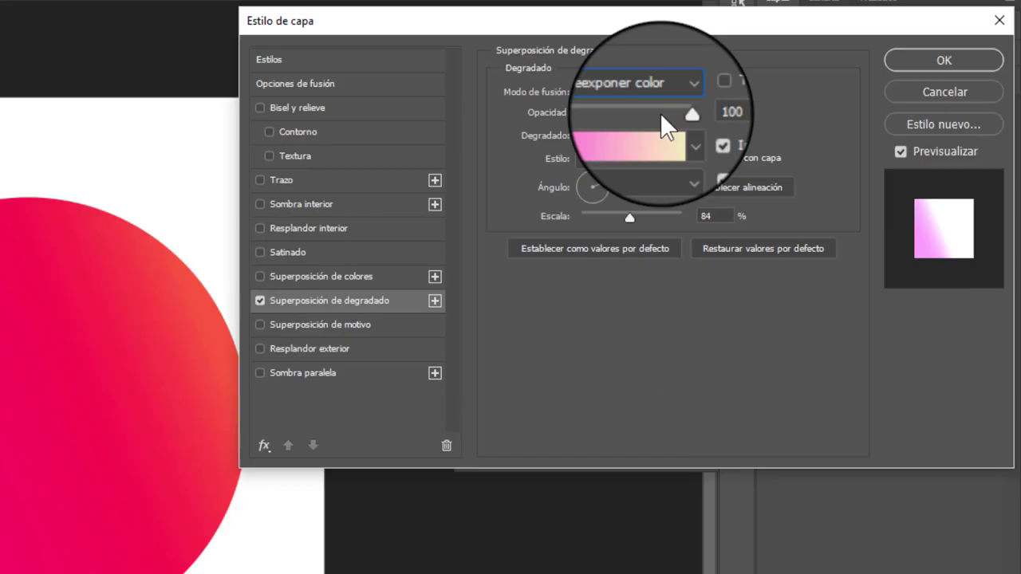
mouse_move(629, 216)
mouse_down()
mouse_move(581, 215)
mouse_move(581, 240)
mouse_up()
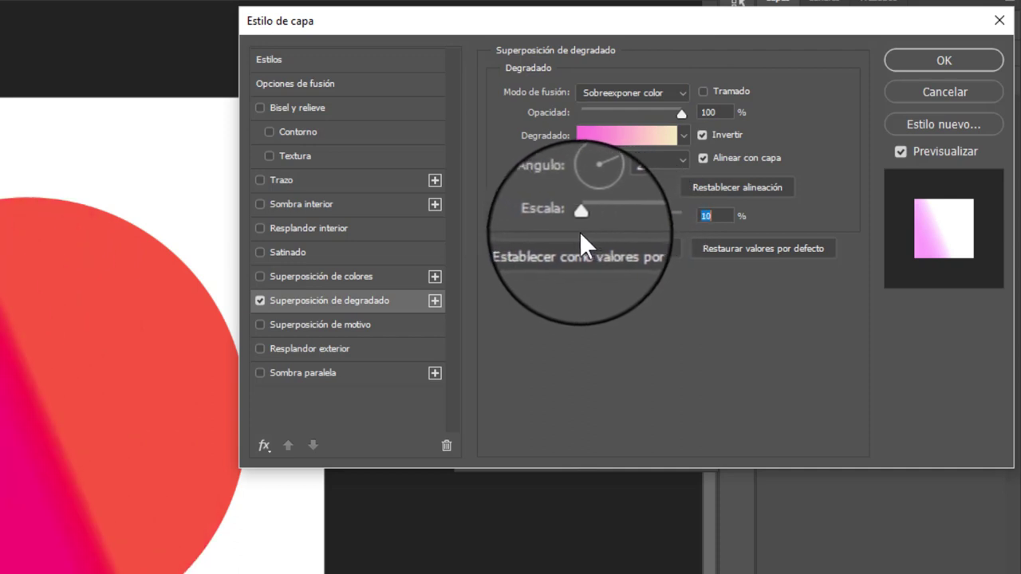
click(695, 79)
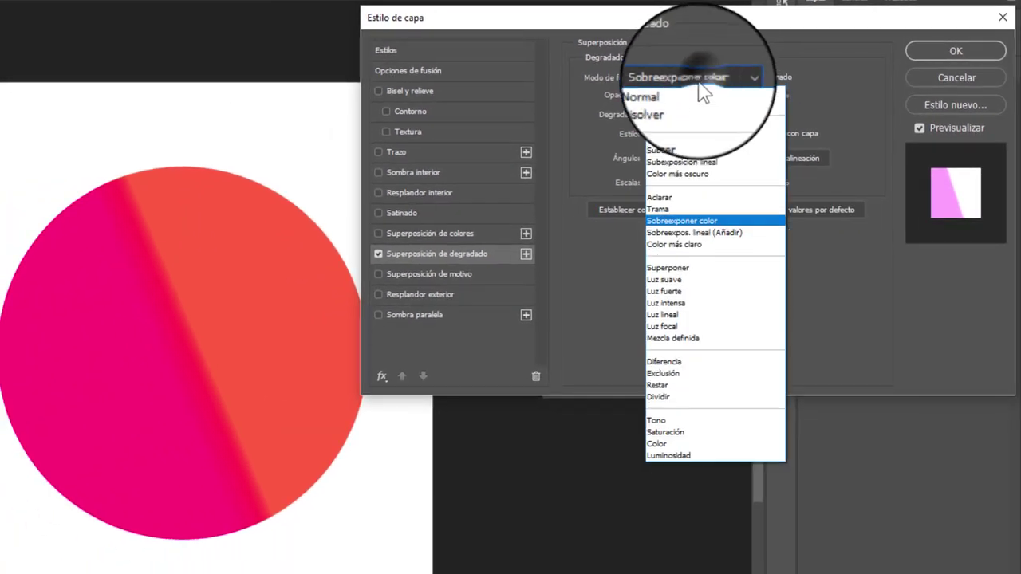
click(692, 101)
mouse_move(661, 182)
mouse_down()
mouse_move(678, 183)
mouse_move(655, 181)
mouse_up()
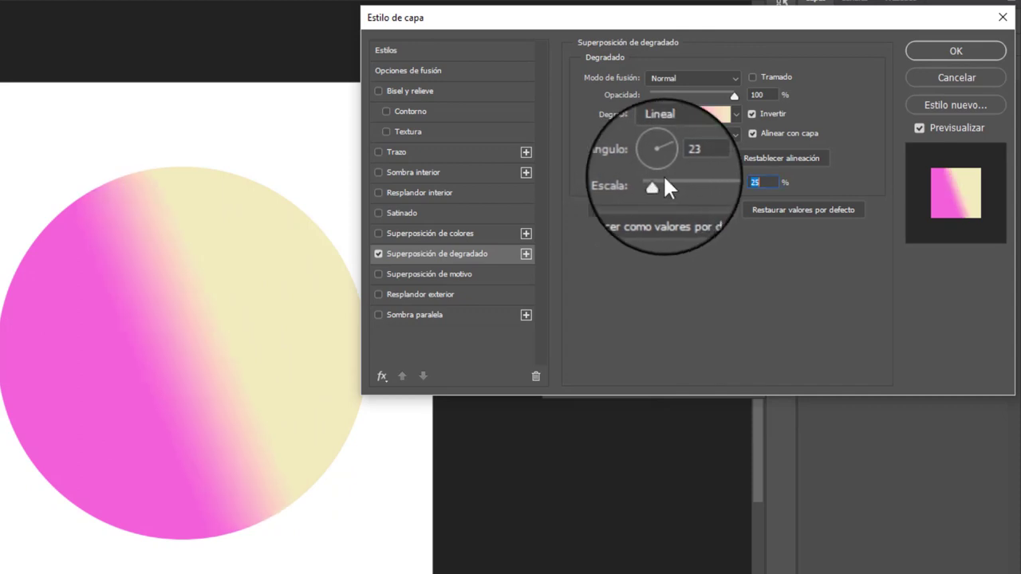
Step: Try Radial and Angle gradient styles, lowering the scale and rotating to -82°
click(700, 163)
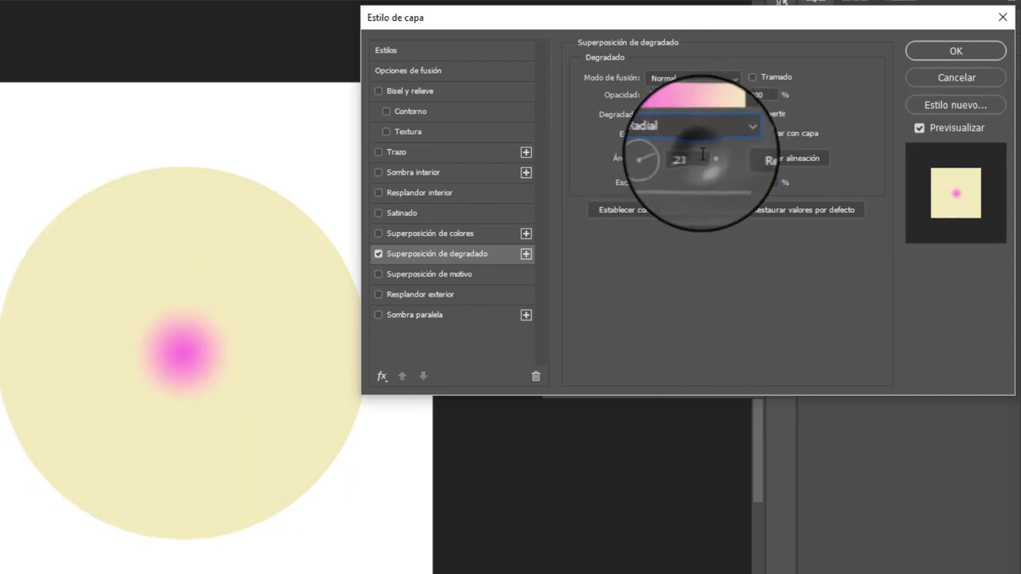
click(710, 133)
click(695, 171)
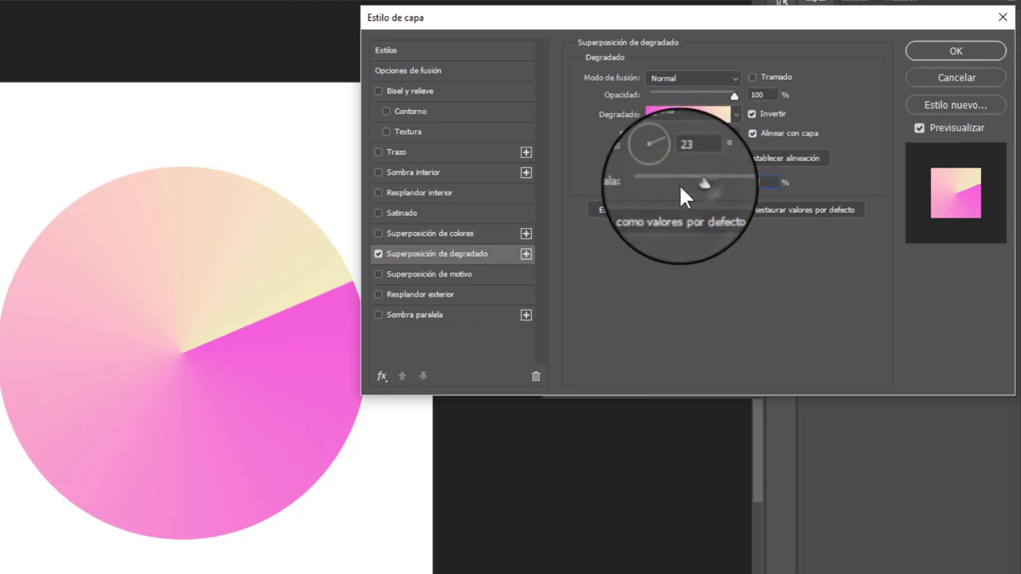
click(763, 189)
mouse_move(735, 181)
mouse_down()
mouse_move(671, 184)
mouse_move(660, 166)
mouse_up()
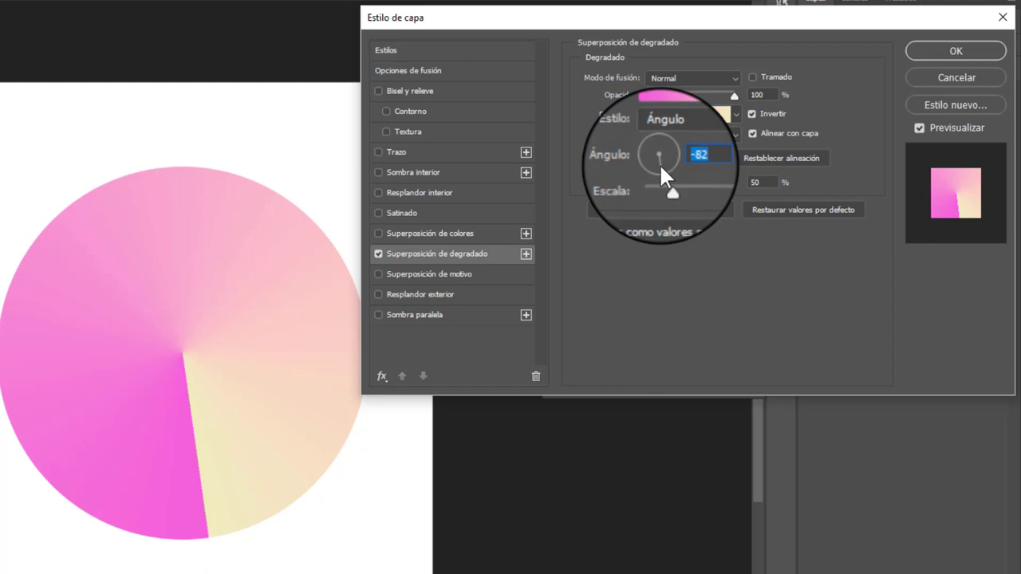
click(733, 116)
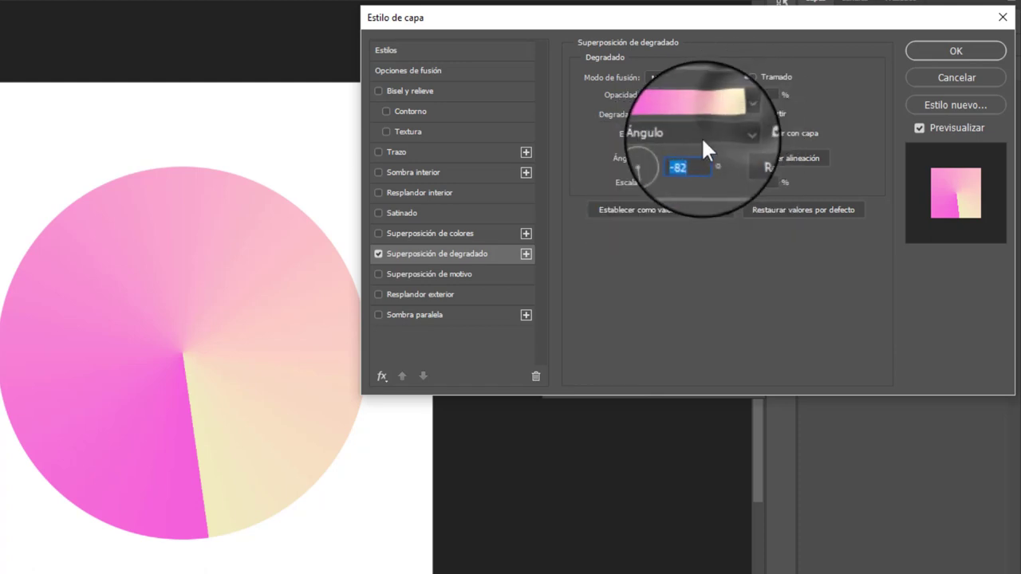
Step: Try Reflected and Diamond styles, then return to a vertical Linear gradient at 69% scale
click(701, 136)
click(693, 185)
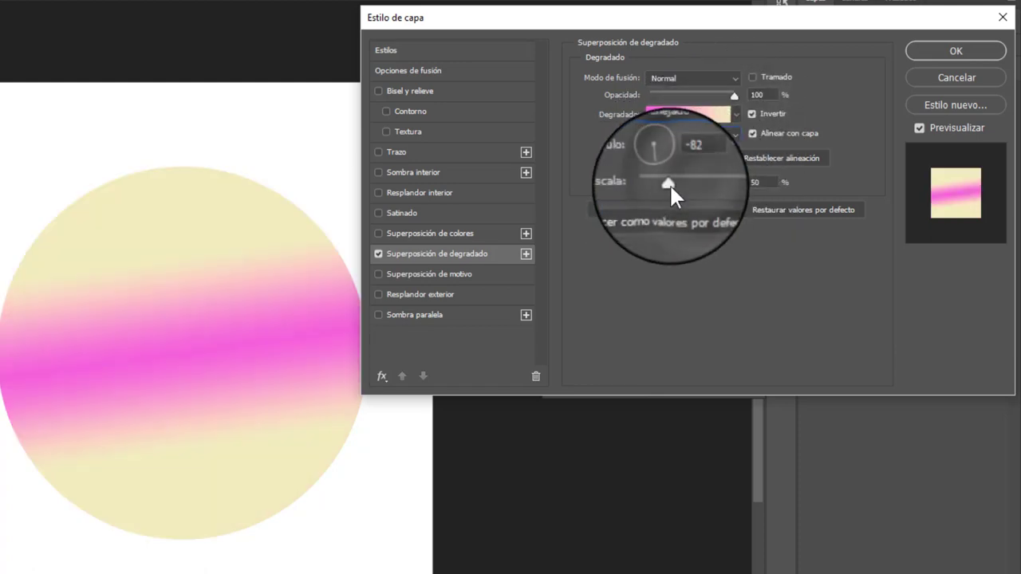
mouse_move(669, 183)
mouse_down()
mouse_move(702, 185)
mouse_move(673, 186)
mouse_up()
click(678, 134)
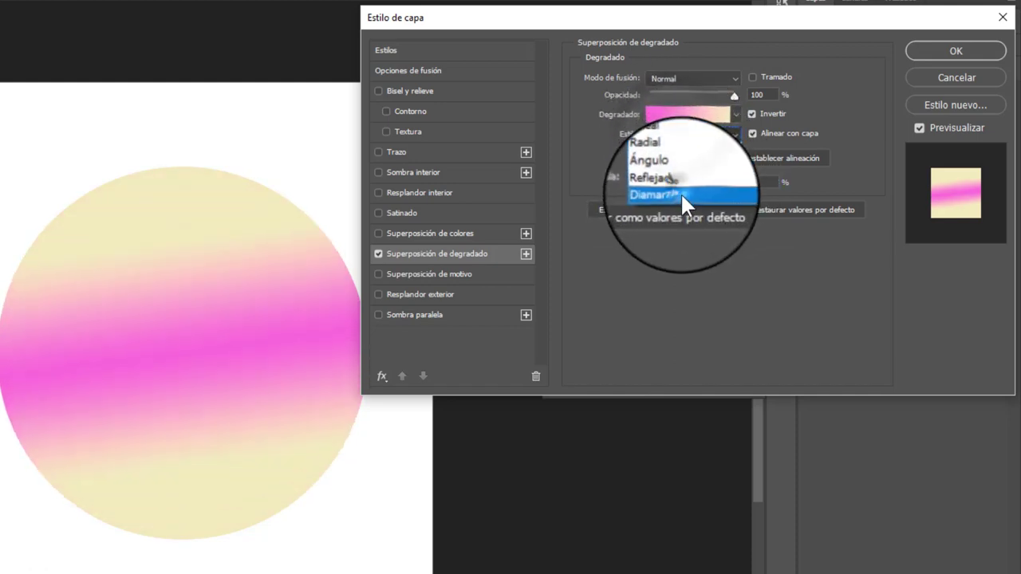
click(679, 192)
mouse_move(678, 182)
mouse_down()
mouse_move(716, 182)
mouse_move(681, 185)
mouse_up()
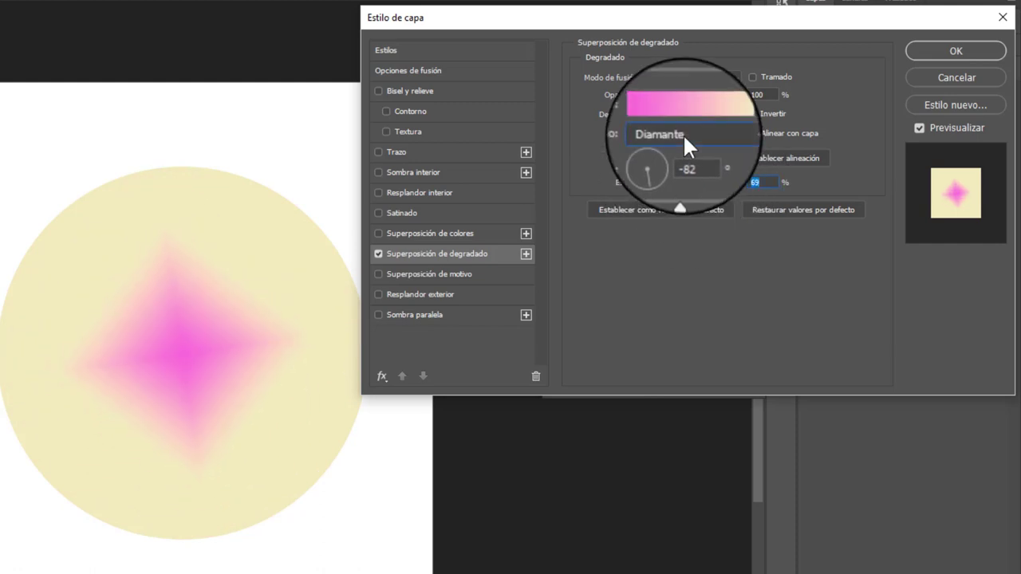
click(682, 133)
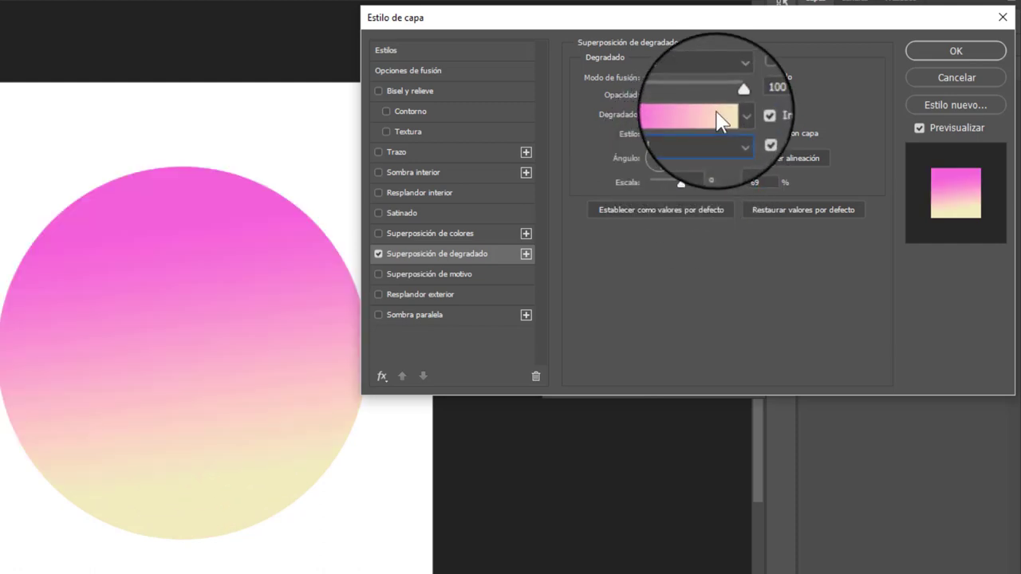
click(718, 114)
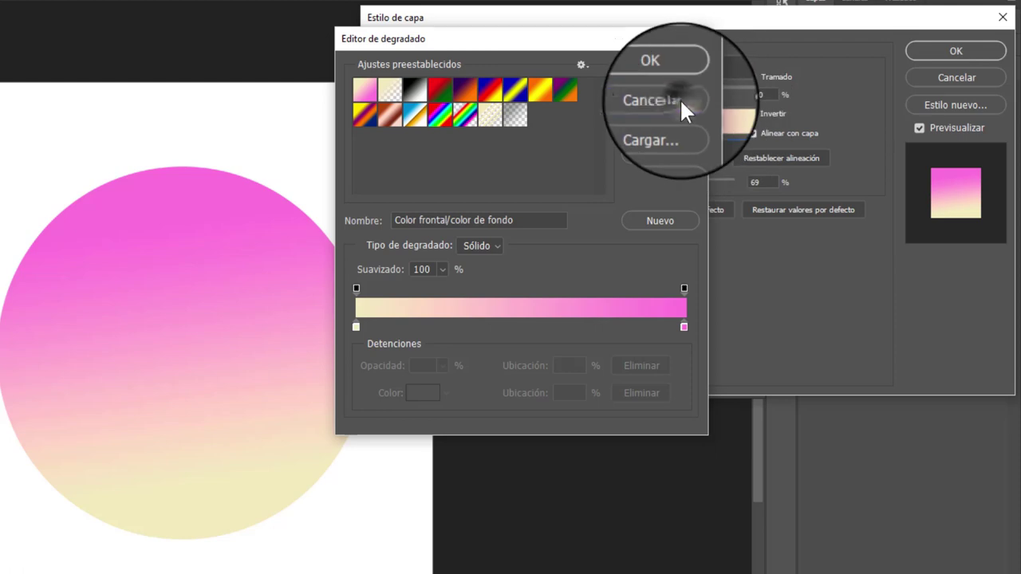
Step: Recolour the gradient's left stop bright yellow in the Gradient Editor
click(676, 96)
click(717, 118)
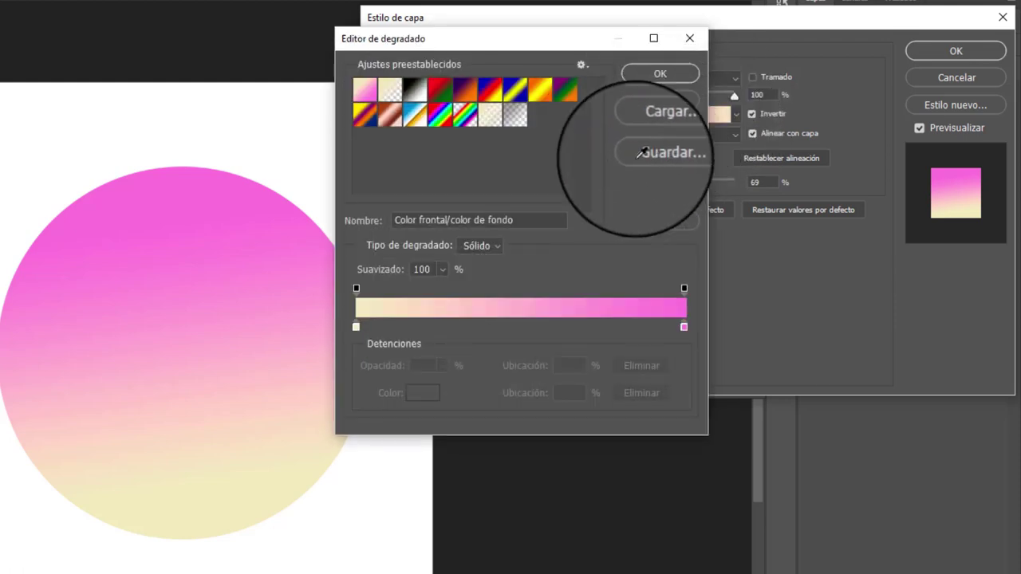
click(356, 325)
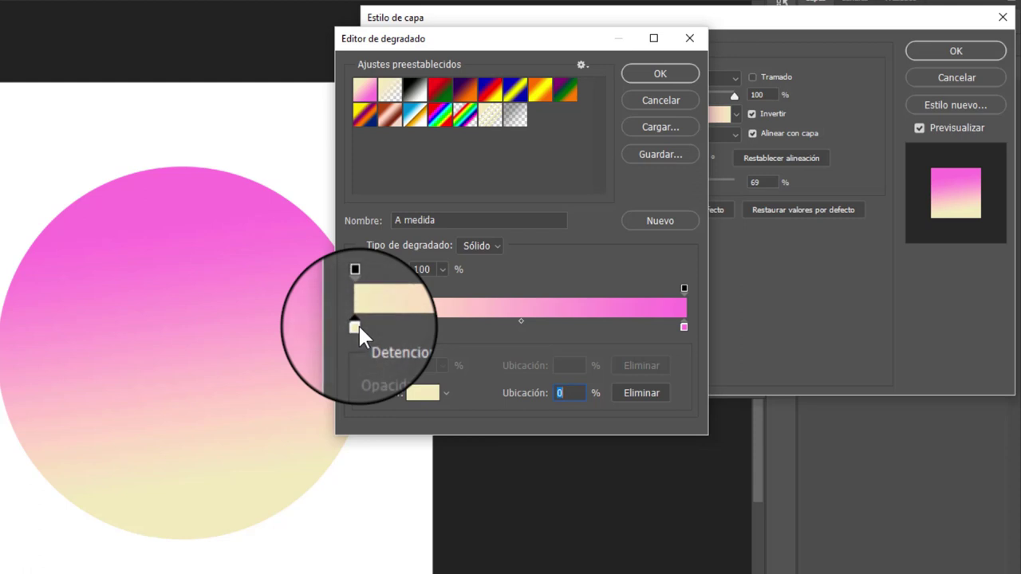
click(443, 393)
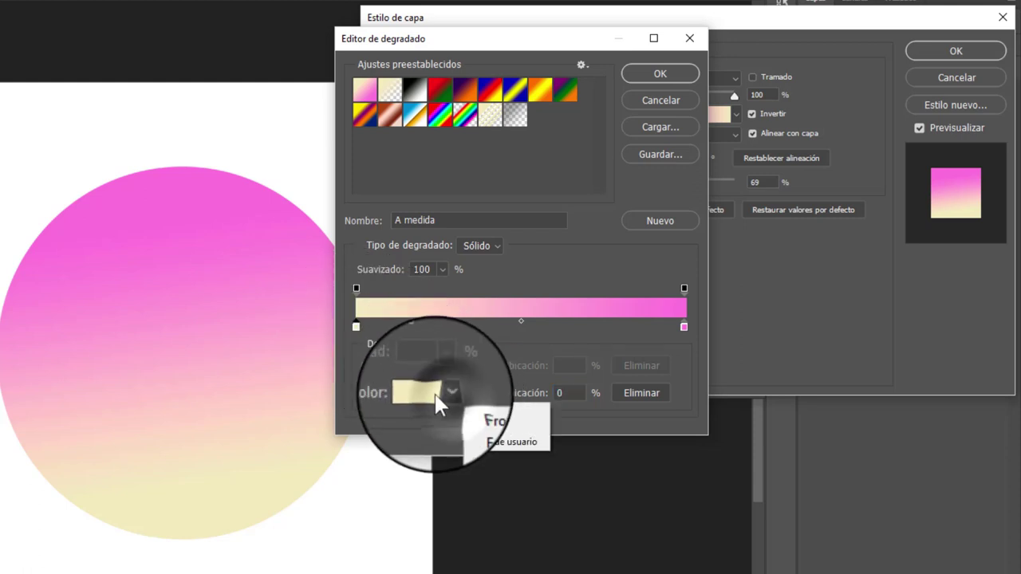
click(437, 403)
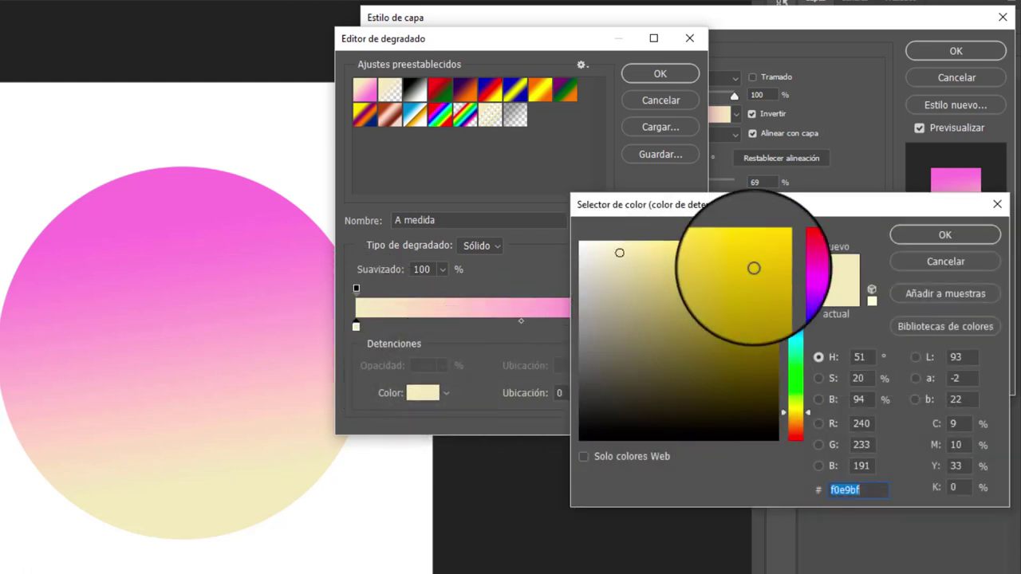
click(754, 268)
click(933, 231)
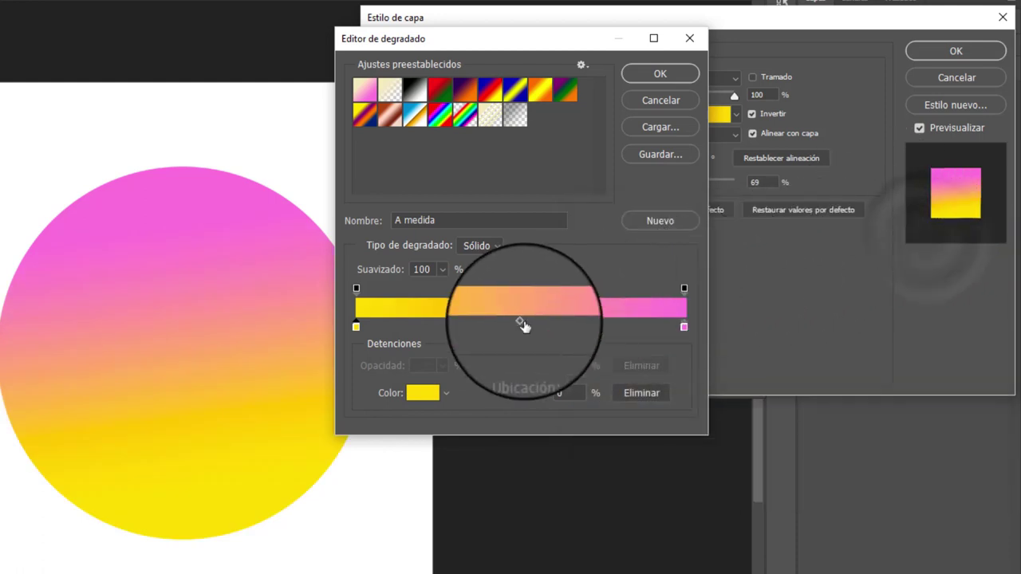
Step: Add a black colour stop at the middle (50%) of the gradient
click(523, 324)
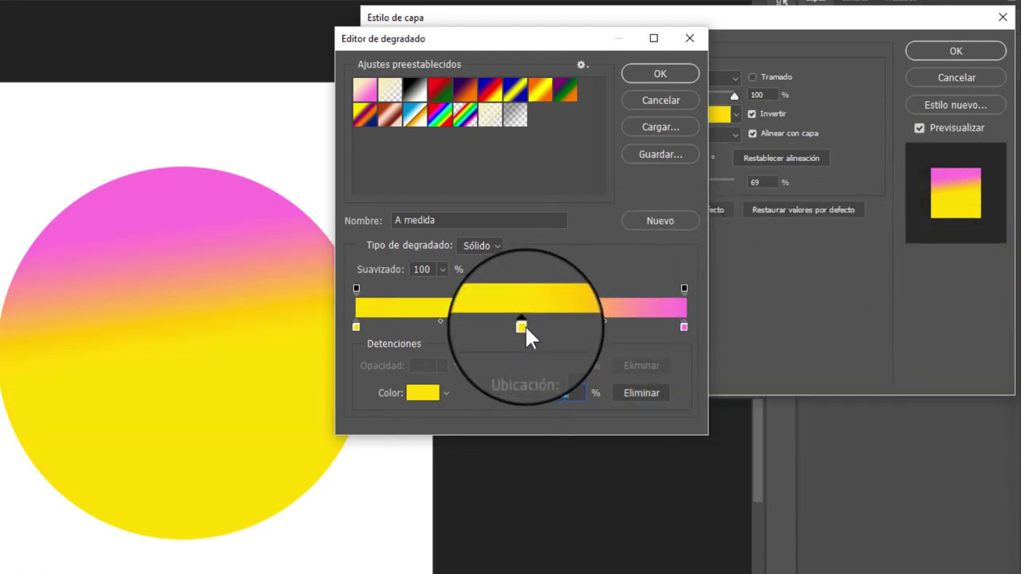
drag(525, 324, 514, 335)
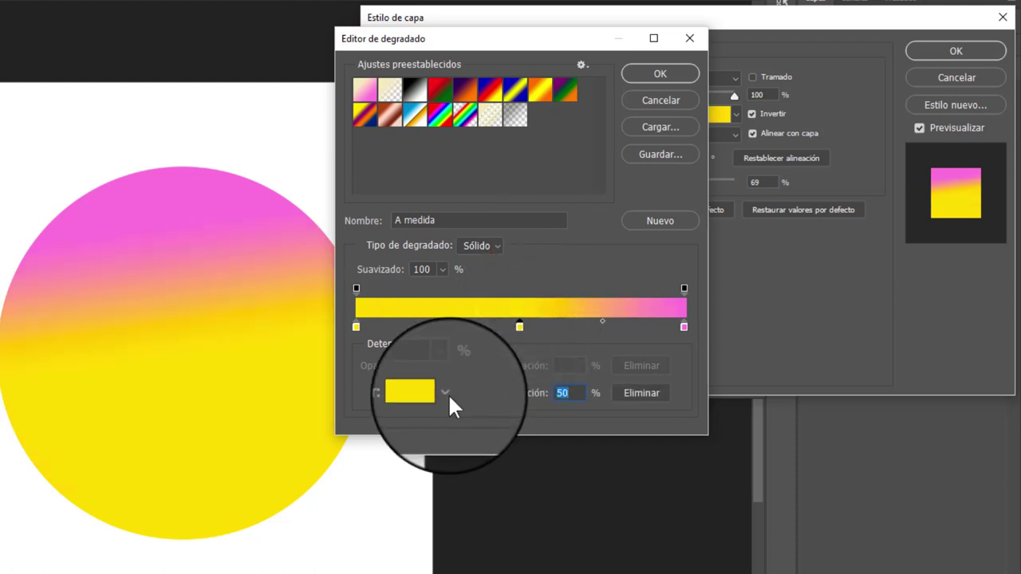
click(416, 391)
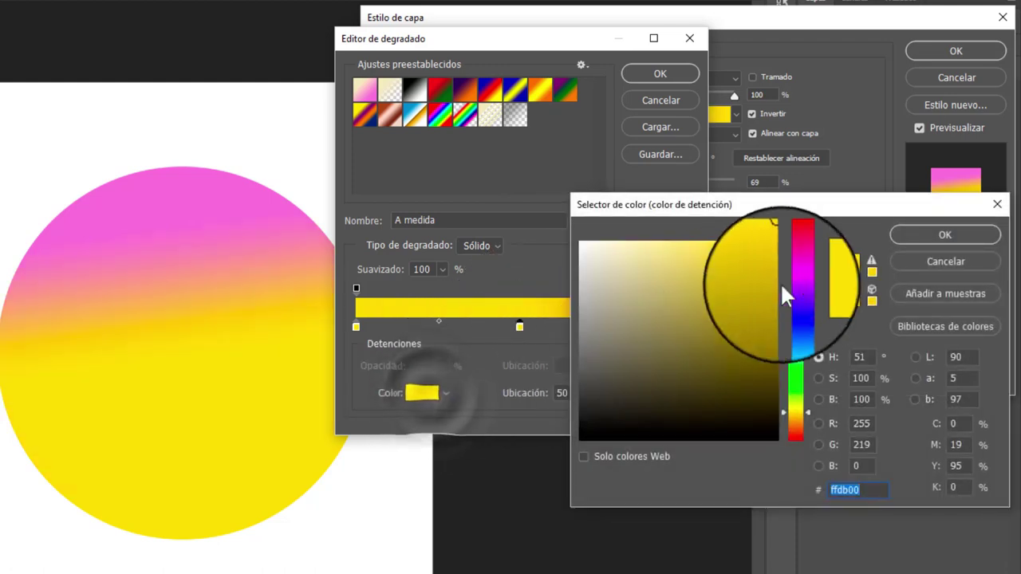
click(801, 269)
mouse_move(745, 319)
mouse_down()
mouse_move(761, 303)
mouse_move(749, 440)
mouse_up()
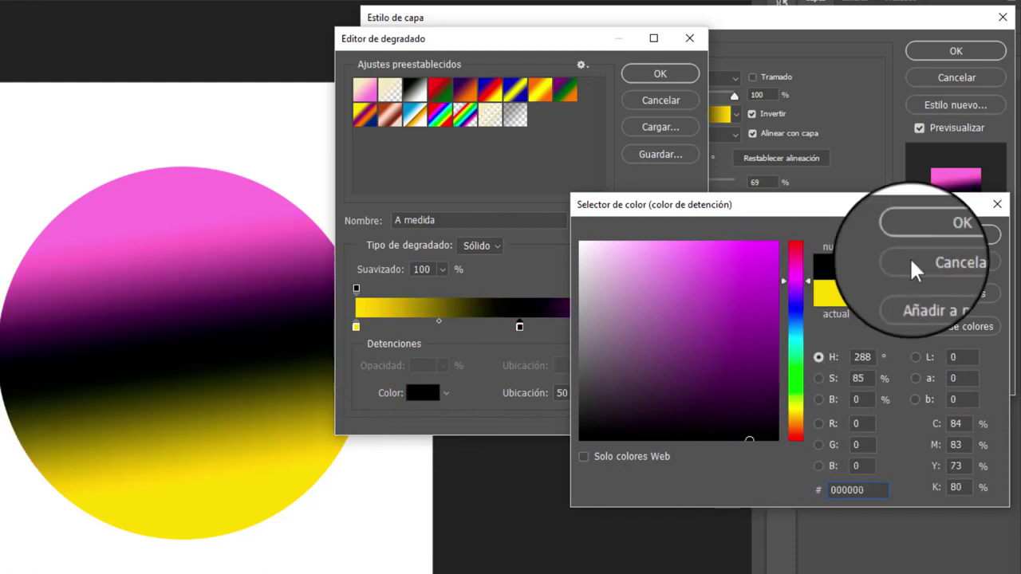
click(939, 231)
Step: Add a red colour stop at 75% of the gradient
click(604, 327)
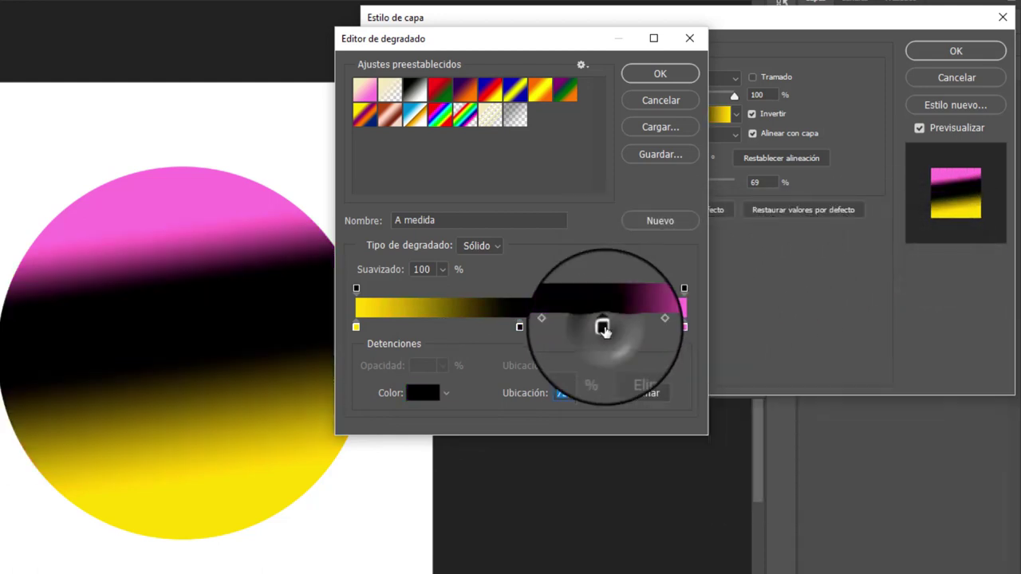
double_click(603, 328)
drag(642, 330, 848, 232)
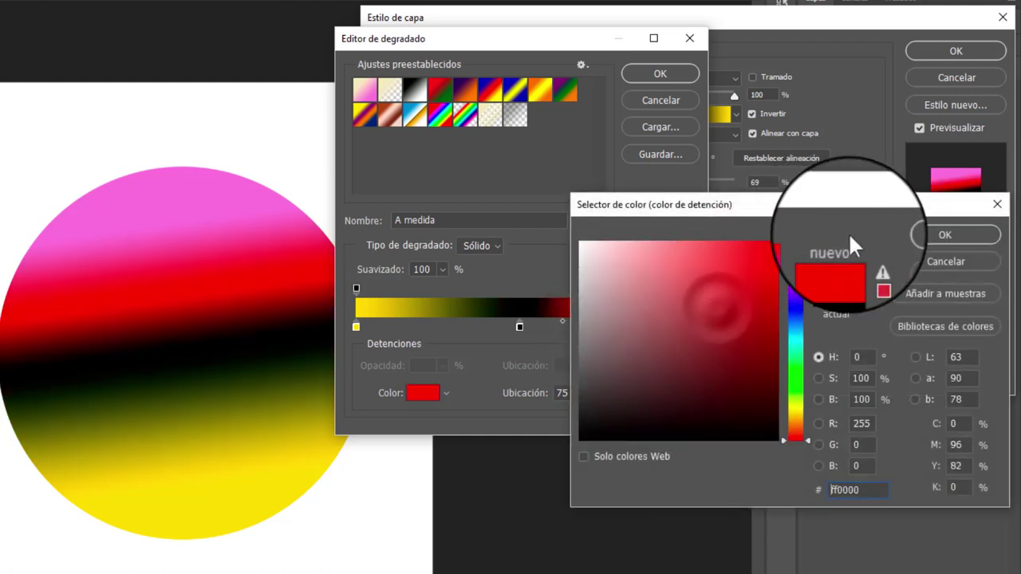
click(942, 234)
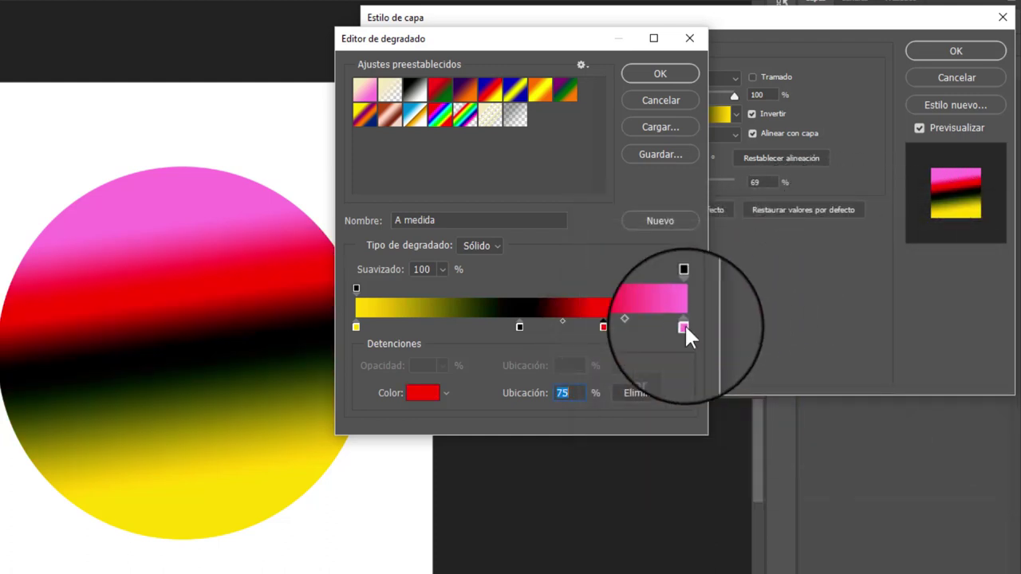
Step: Turn the pink end stop bright yellow-green and lower the gradient's smoothness
double_click(683, 327)
mouse_move(796, 275)
mouse_down()
mouse_move(796, 405)
mouse_move(729, 376)
mouse_up()
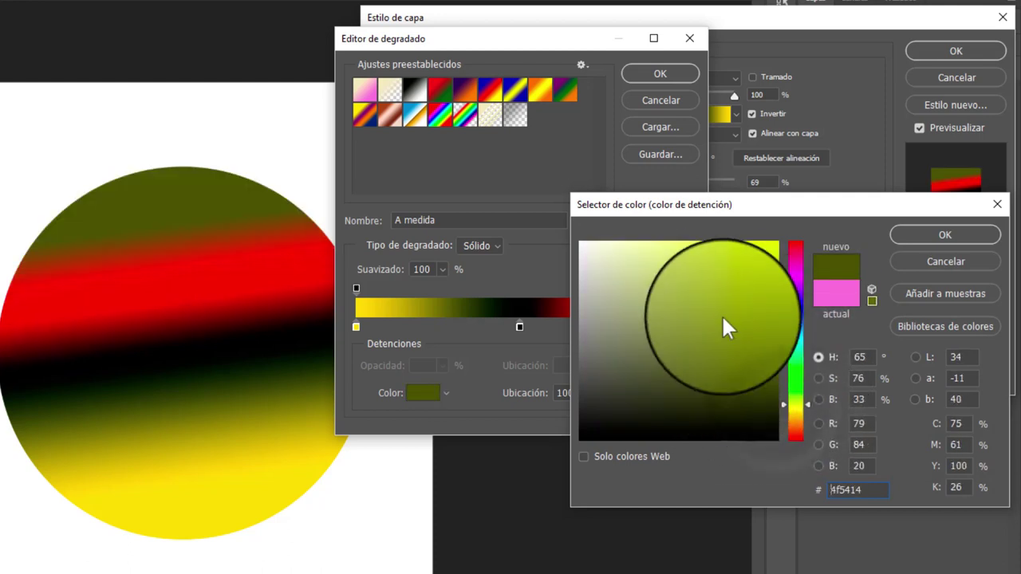
click(713, 267)
click(944, 235)
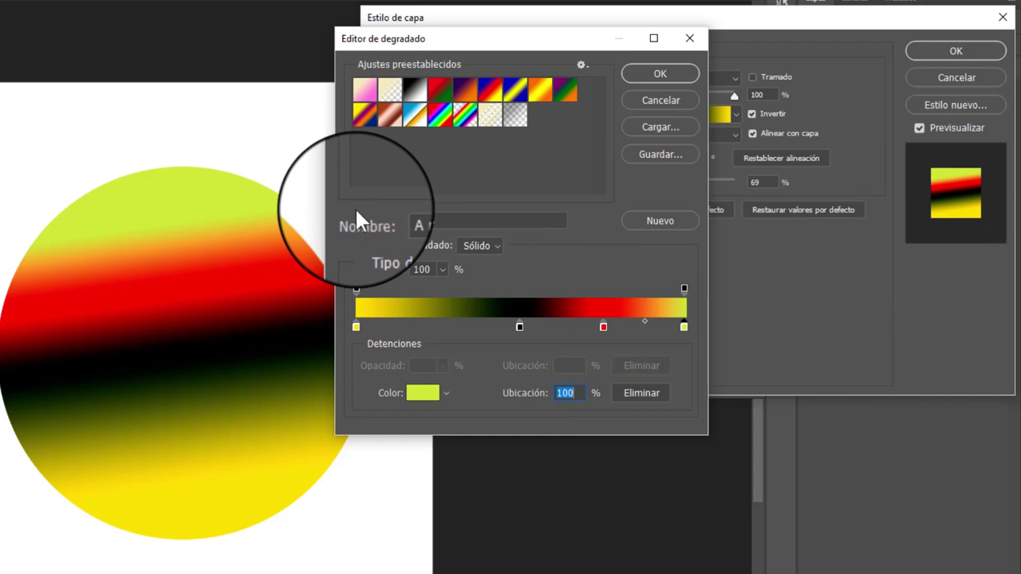
click(442, 269)
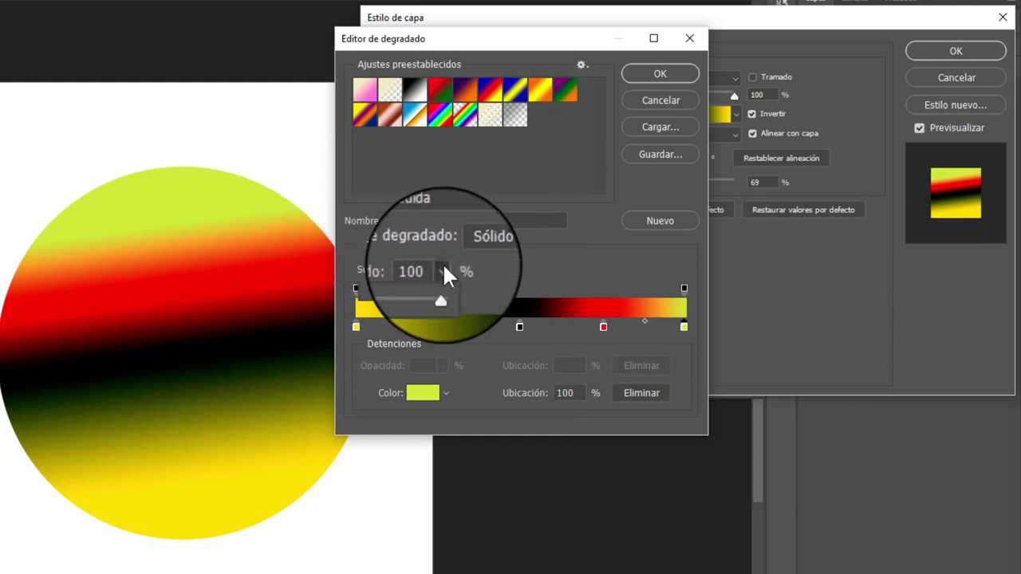
mouse_move(440, 300)
mouse_down()
mouse_move(335, 291)
mouse_move(449, 301)
mouse_up()
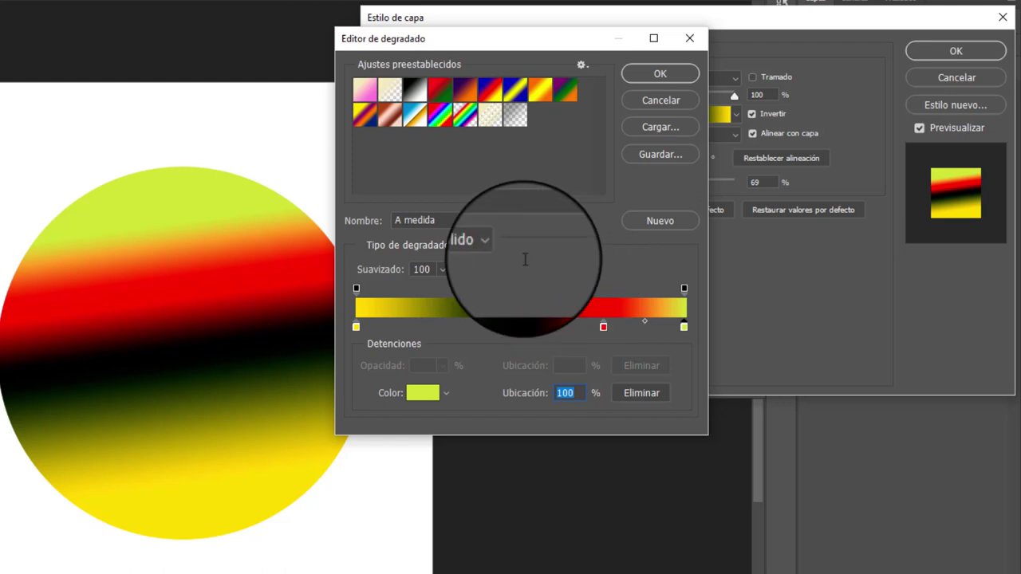
click(493, 246)
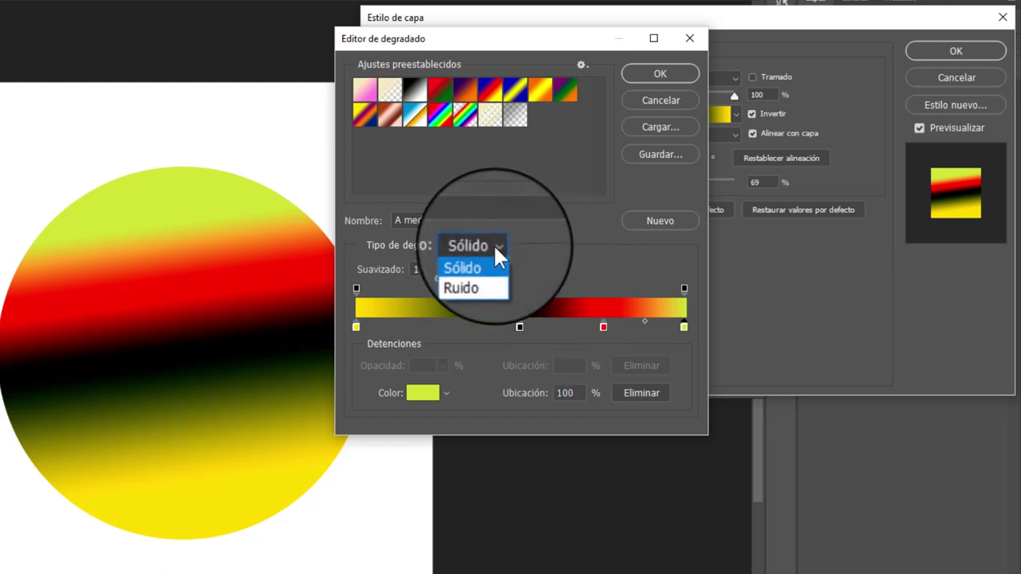
click(479, 273)
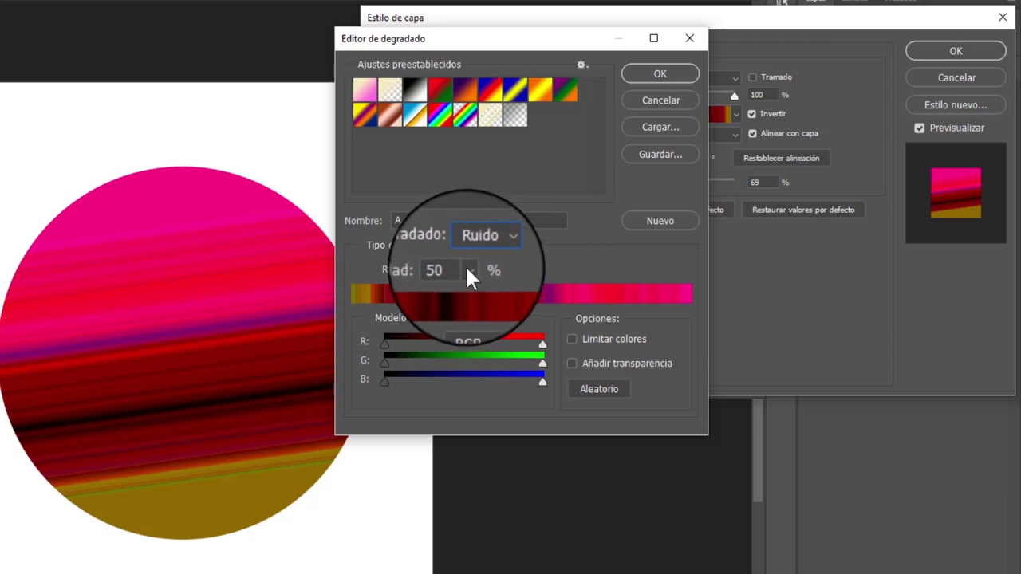
mouse_move(469, 271)
mouse_down()
mouse_move(489, 295)
mouse_move(449, 291)
mouse_move(474, 291)
mouse_up()
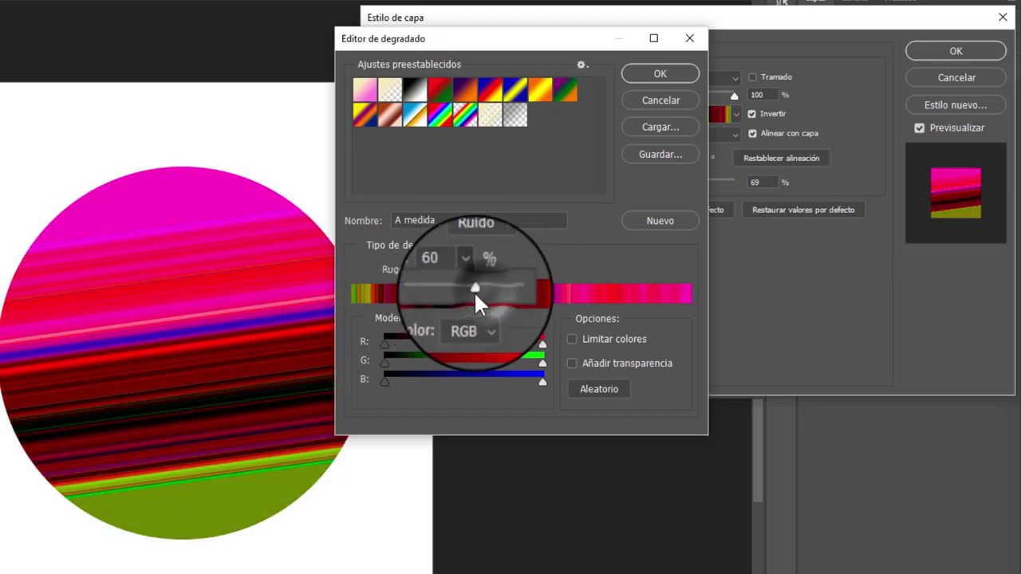
click(480, 244)
click(472, 262)
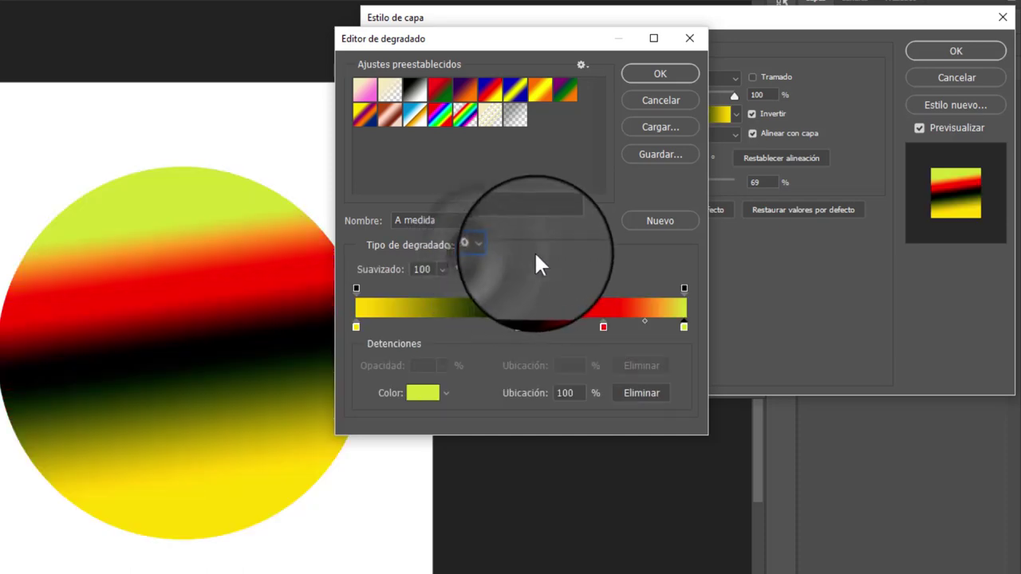
Step: Name the gradient '123' and add it as a new preset, cancelling the Load browser
click(386, 220)
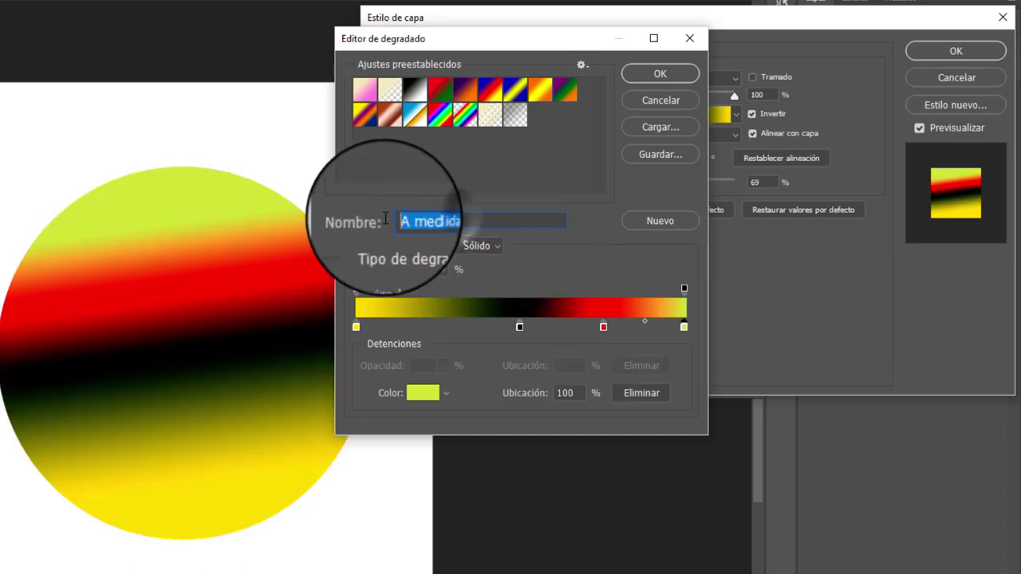
text(1)
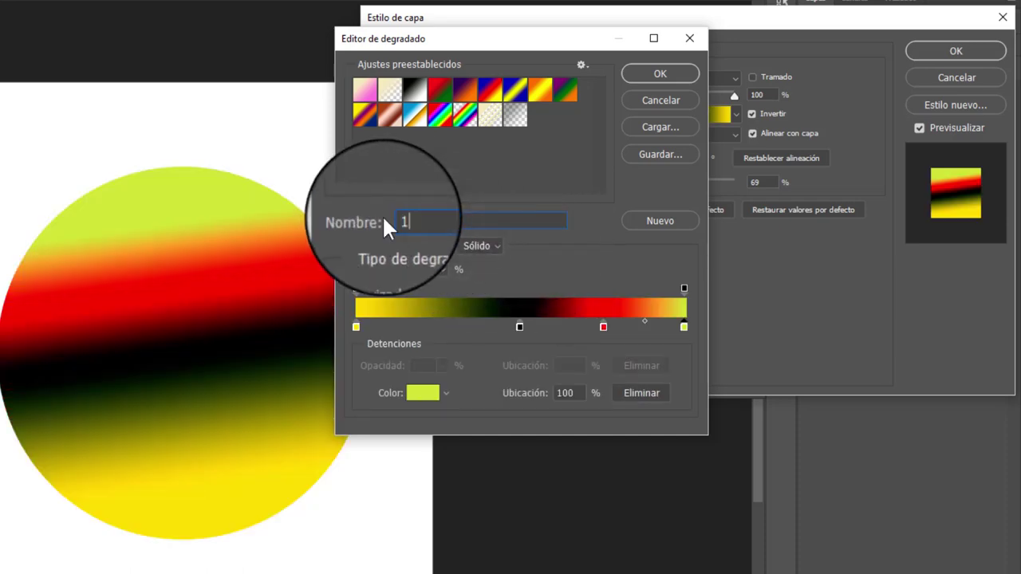
text(23)
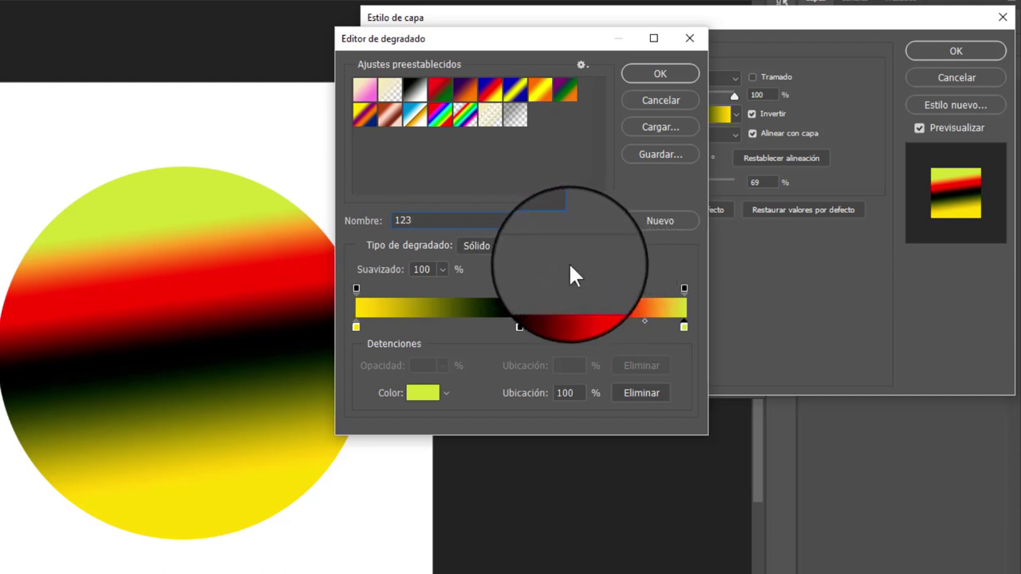
click(646, 217)
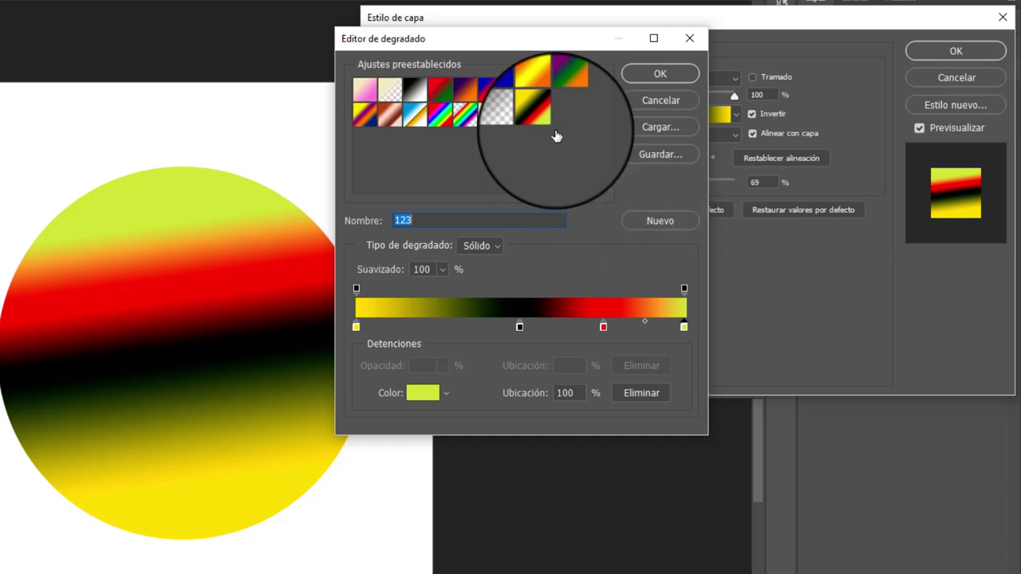
click(661, 126)
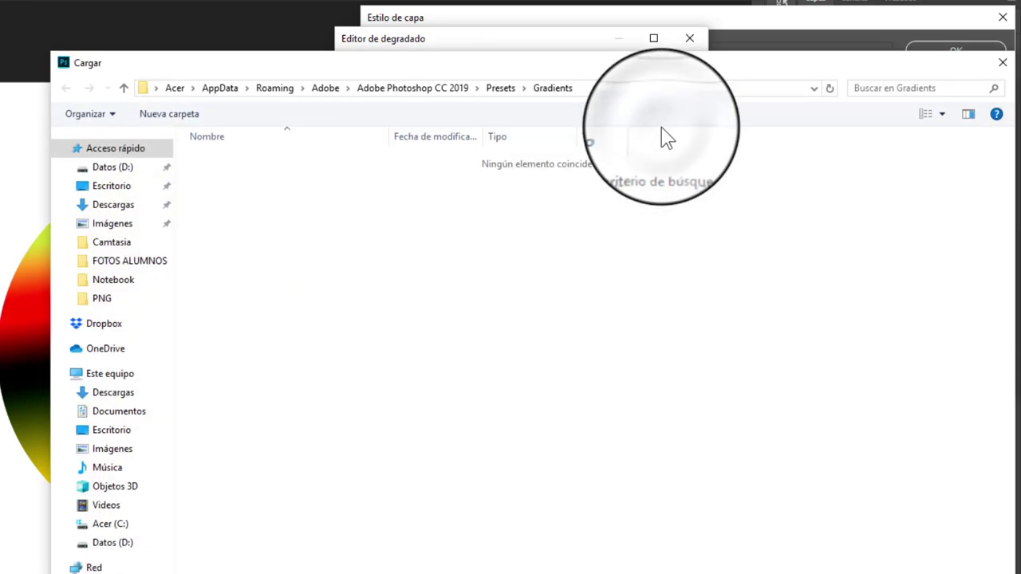
click(965, 562)
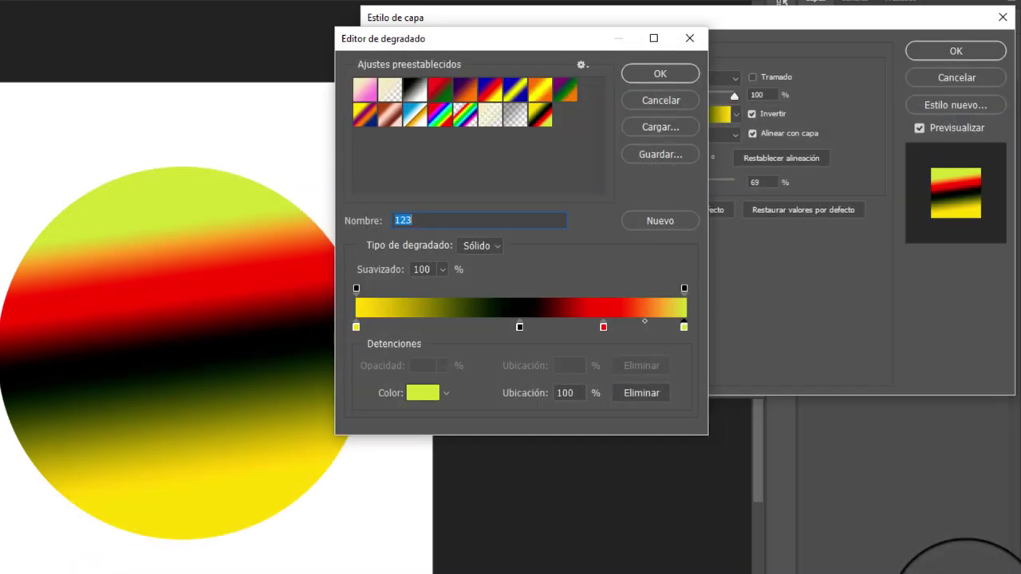
Step: Append the Pasteles gradient set and try its presets, ending on Amarillo, verde, azul
click(580, 65)
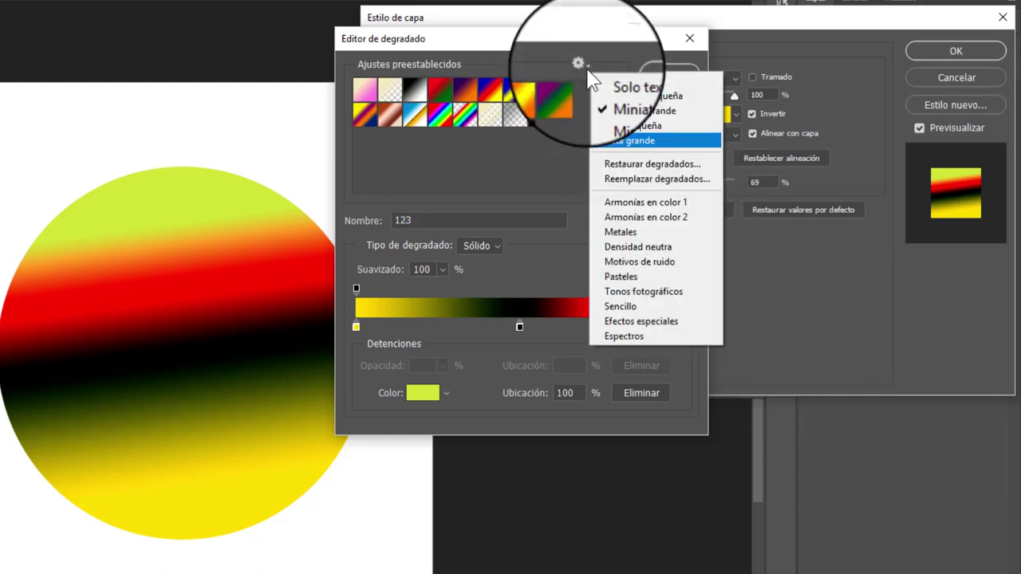
click(653, 277)
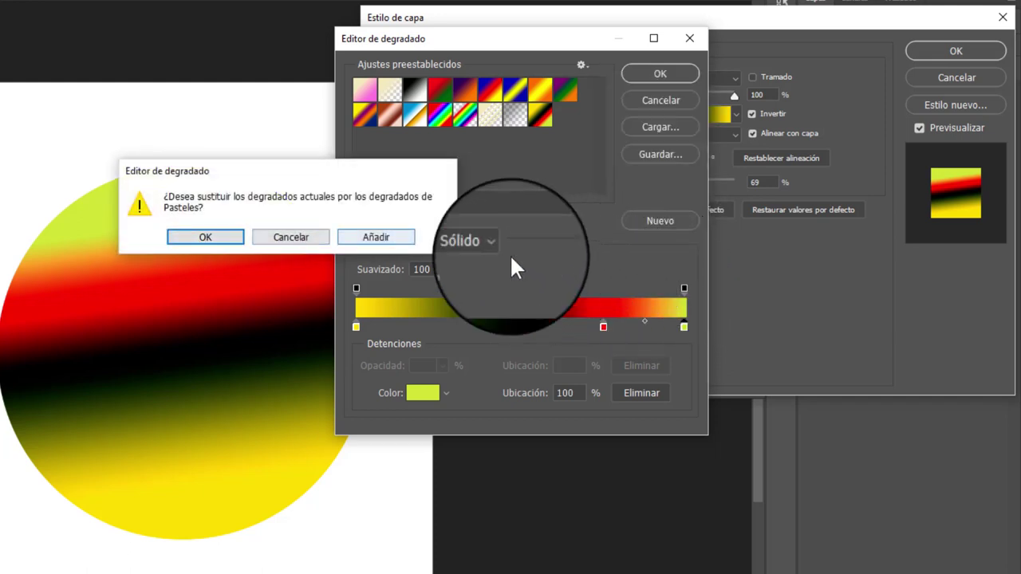
click(375, 237)
click(490, 142)
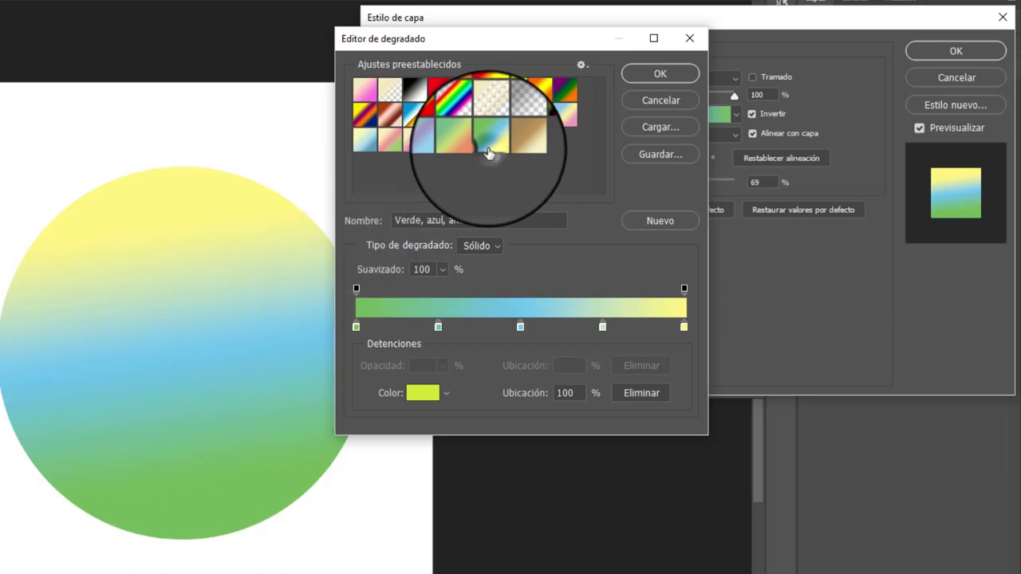
click(456, 144)
click(403, 143)
click(364, 141)
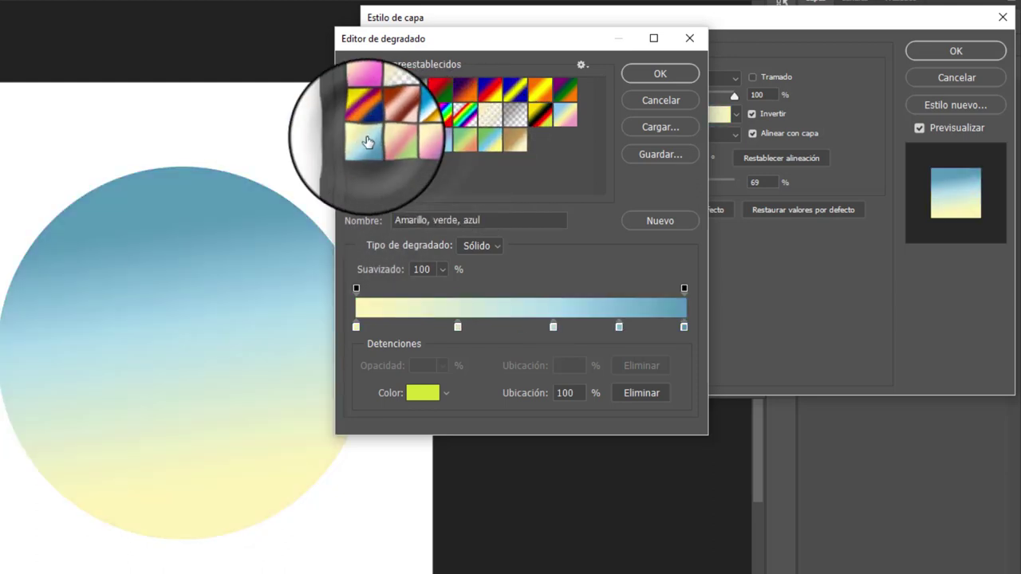
Step: Replace presets with Efectos especiales and apply the grey Bandas de valores de gris gradient
click(581, 64)
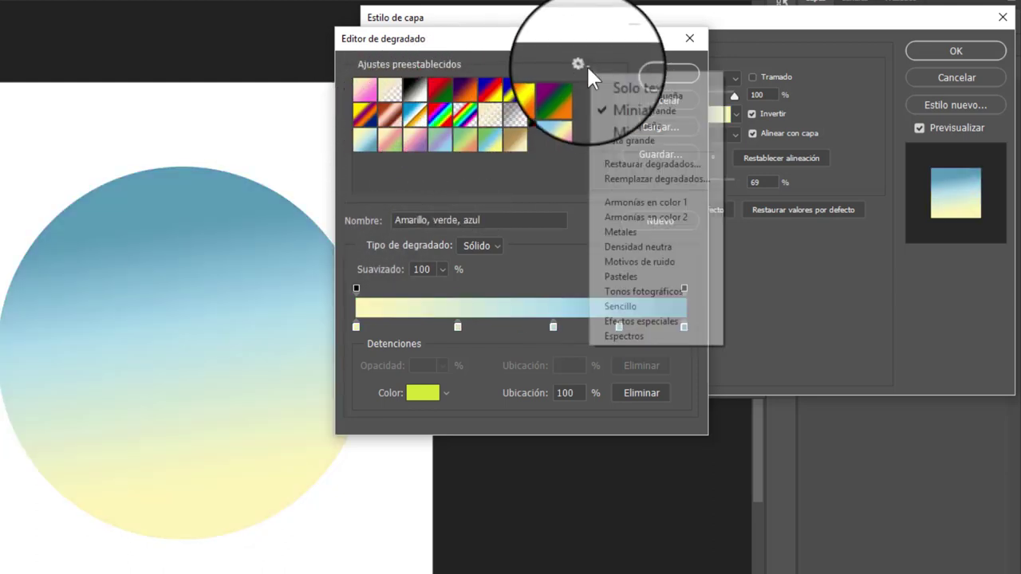
click(582, 64)
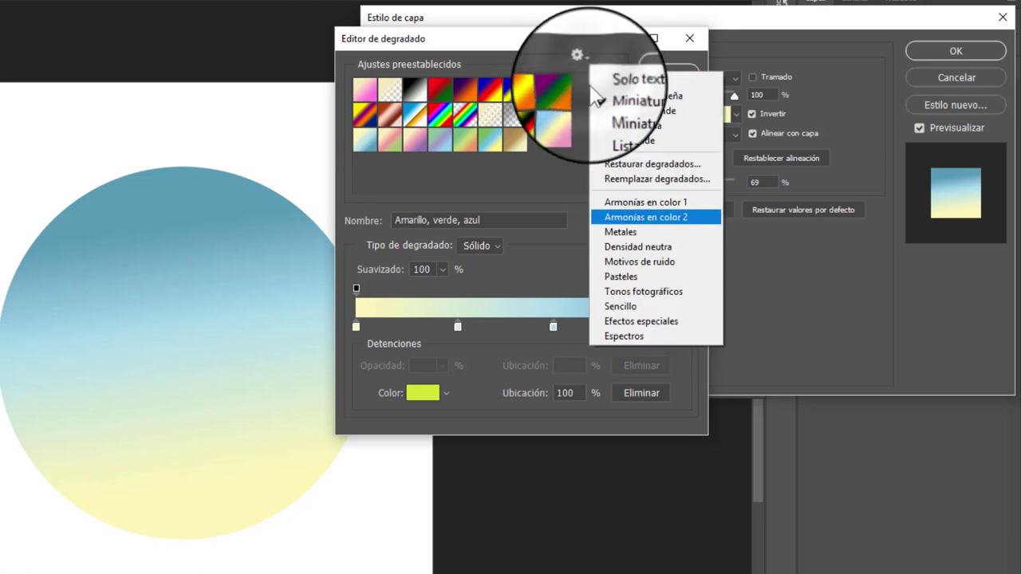
click(641, 321)
click(211, 237)
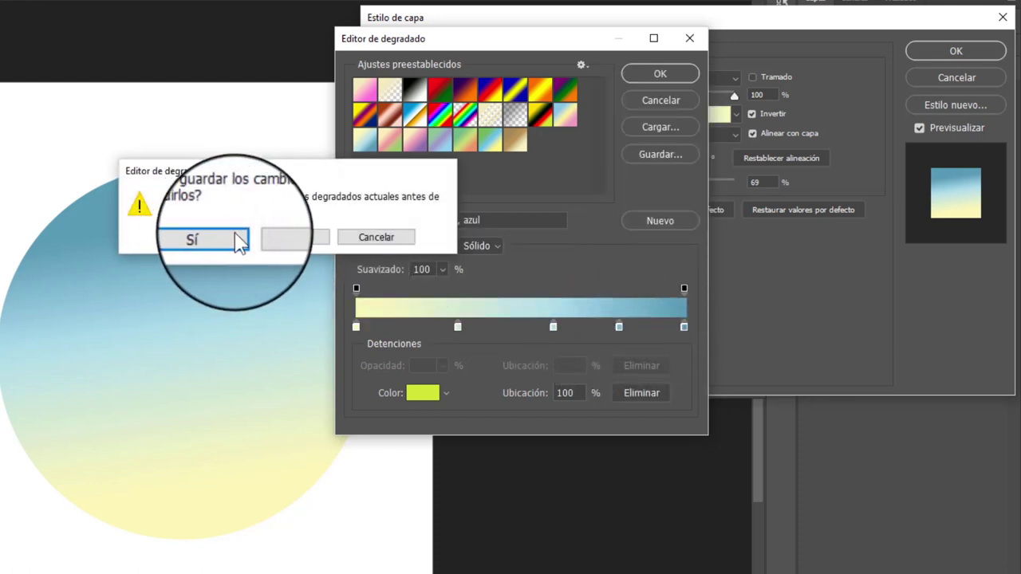
click(292, 242)
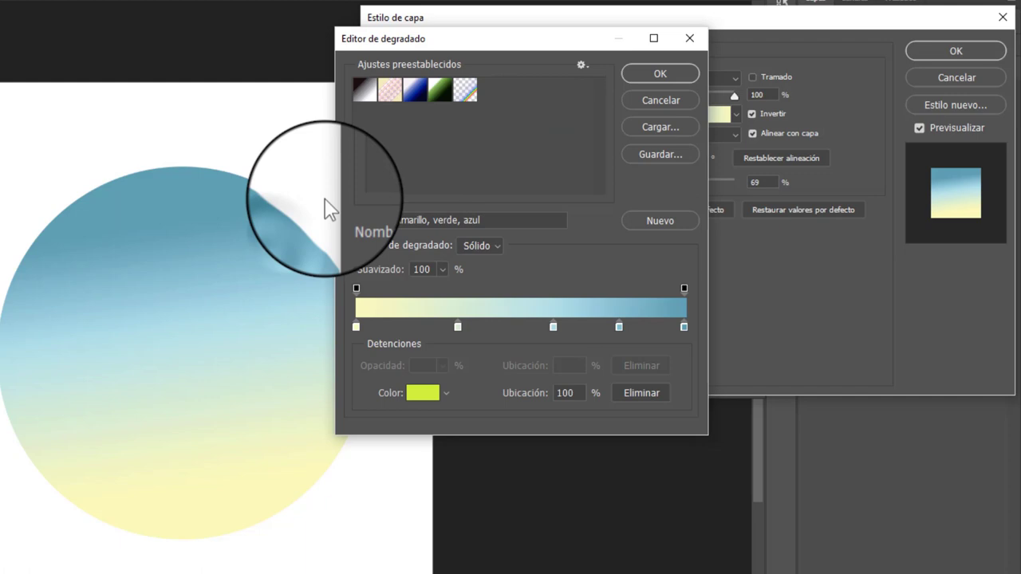
click(443, 95)
click(431, 89)
click(367, 94)
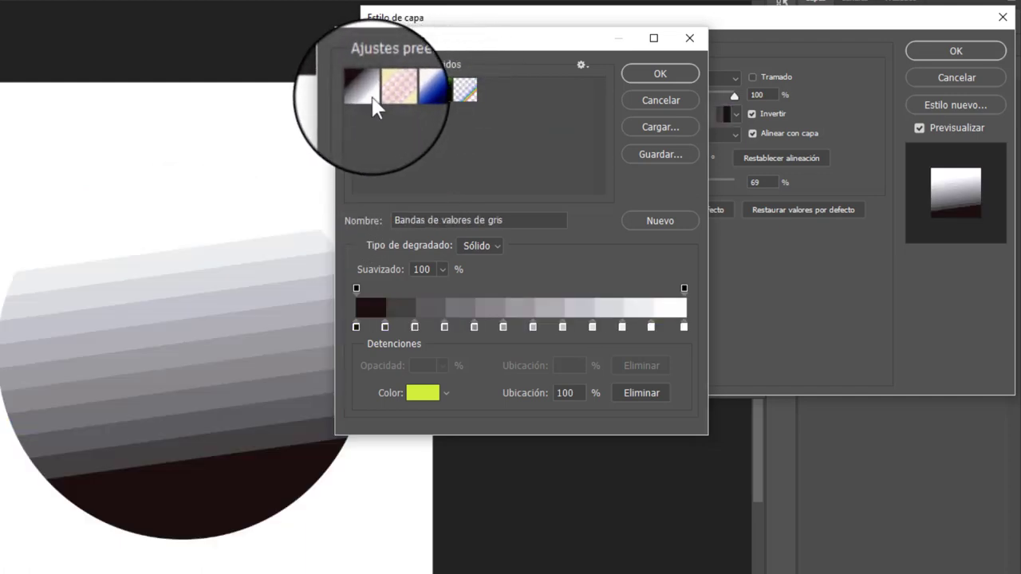
click(660, 73)
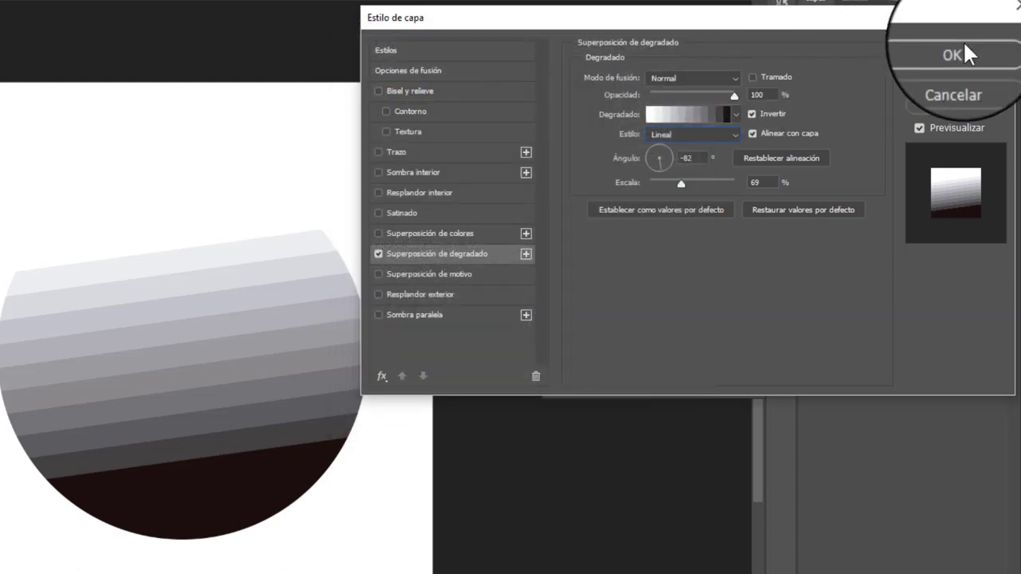
Step: Add a second Gradient Overlay to the circle using the green Esfera brillante gradient
click(525, 254)
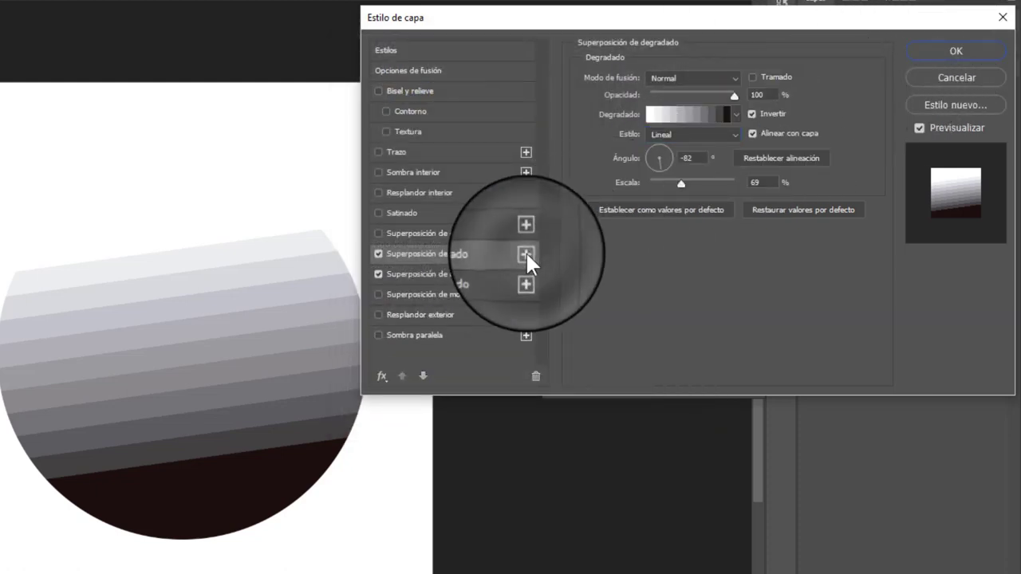
click(703, 112)
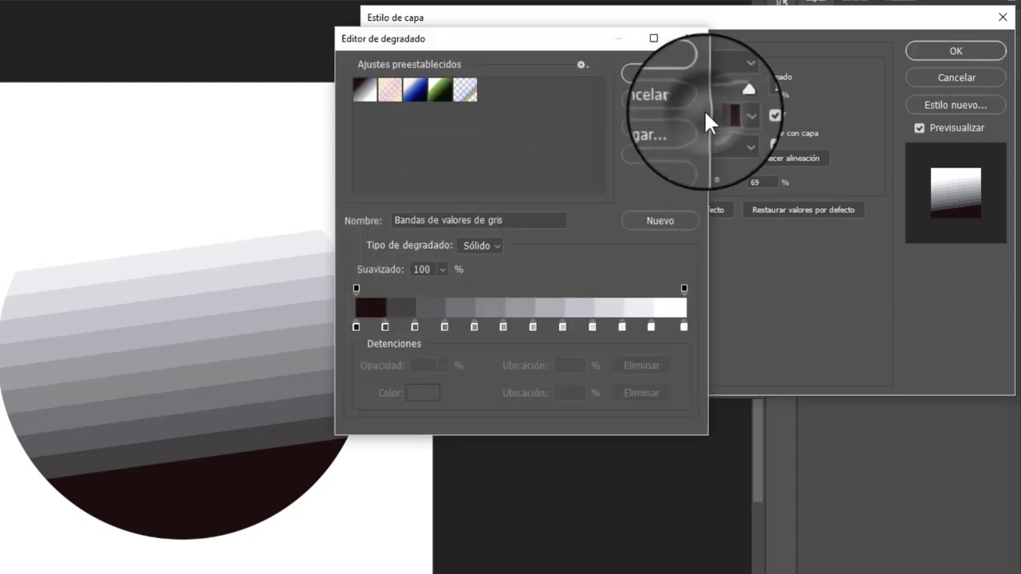
click(440, 91)
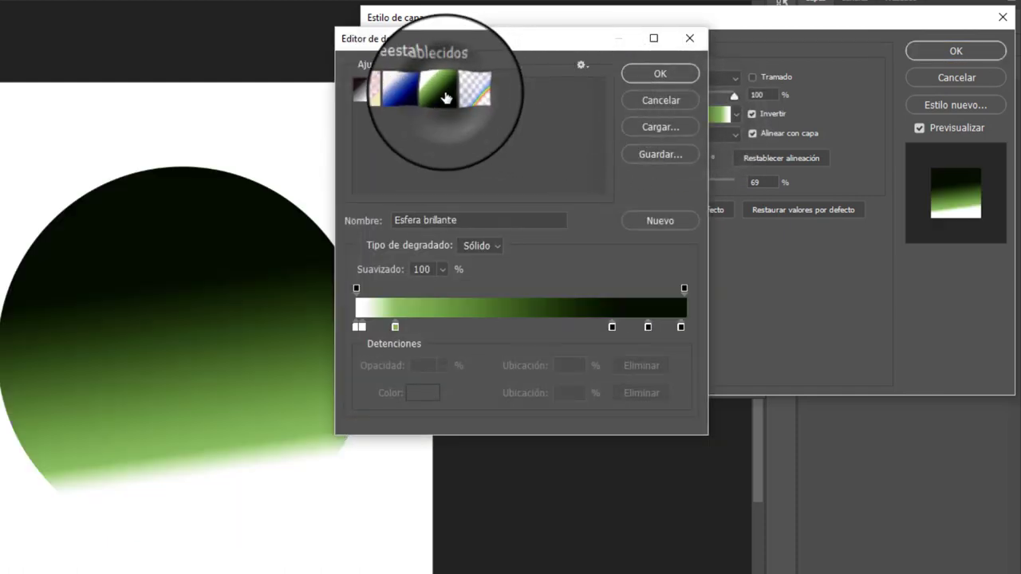
click(655, 75)
Step: Blend the green overlay in Superponer mode at 83% opacity and apply the layer style
click(694, 78)
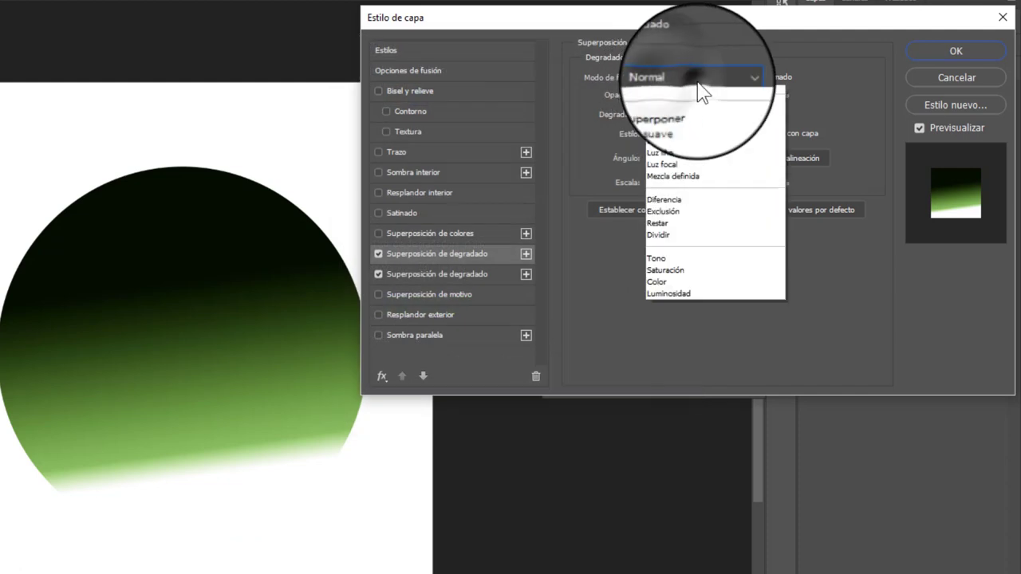
click(703, 135)
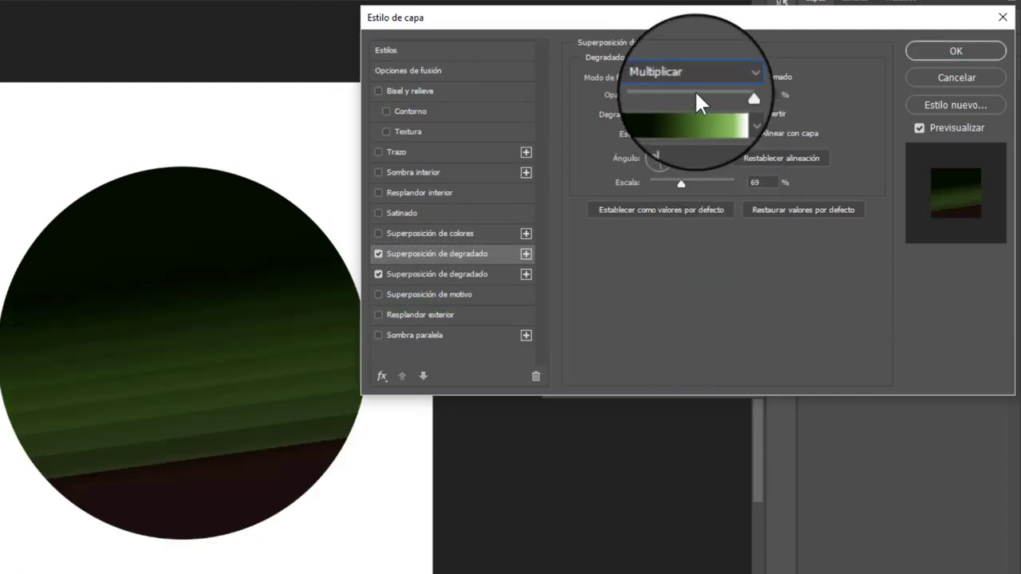
drag(695, 89, 704, 78)
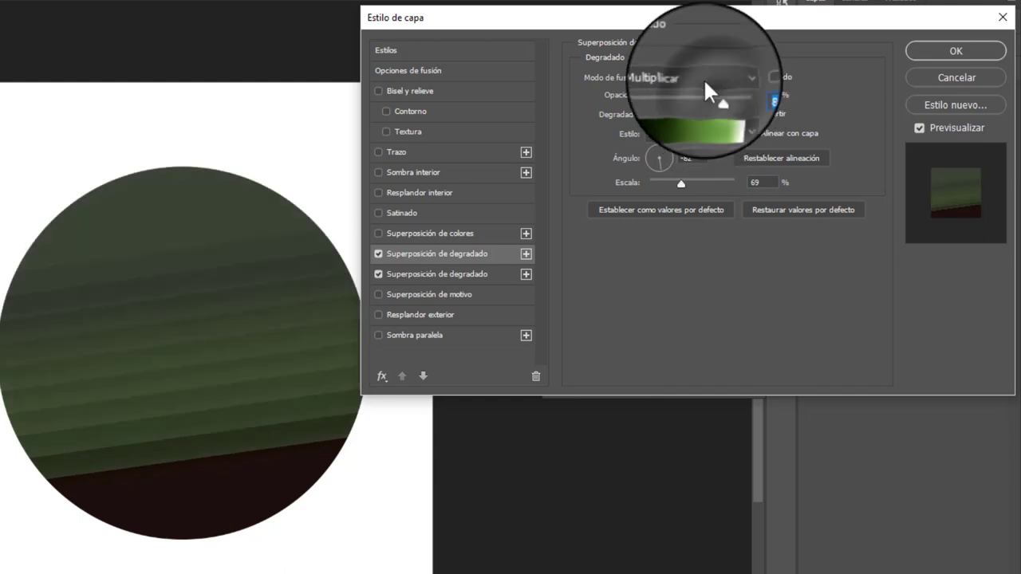
click(703, 78)
click(647, 263)
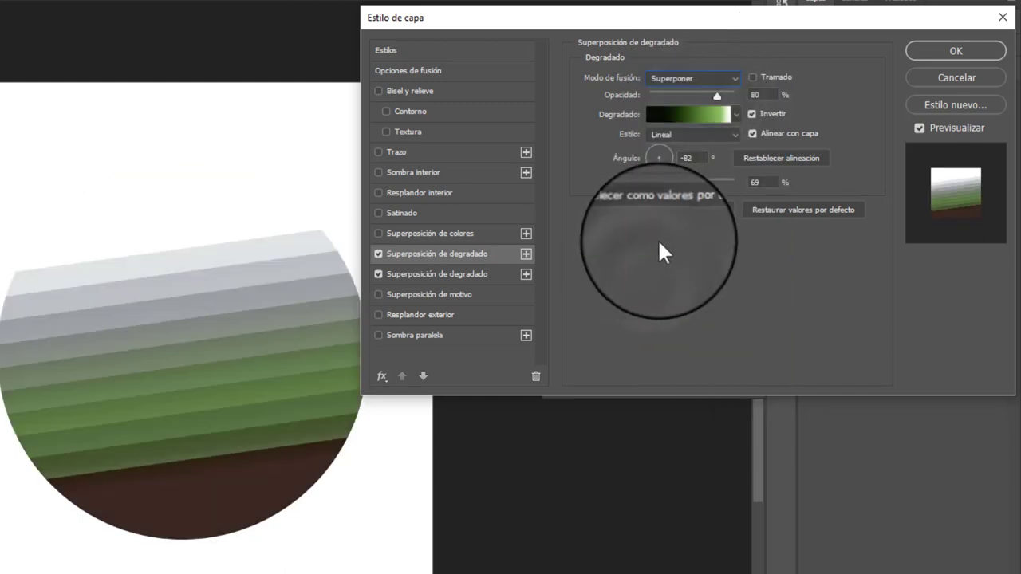
drag(717, 96, 720, 96)
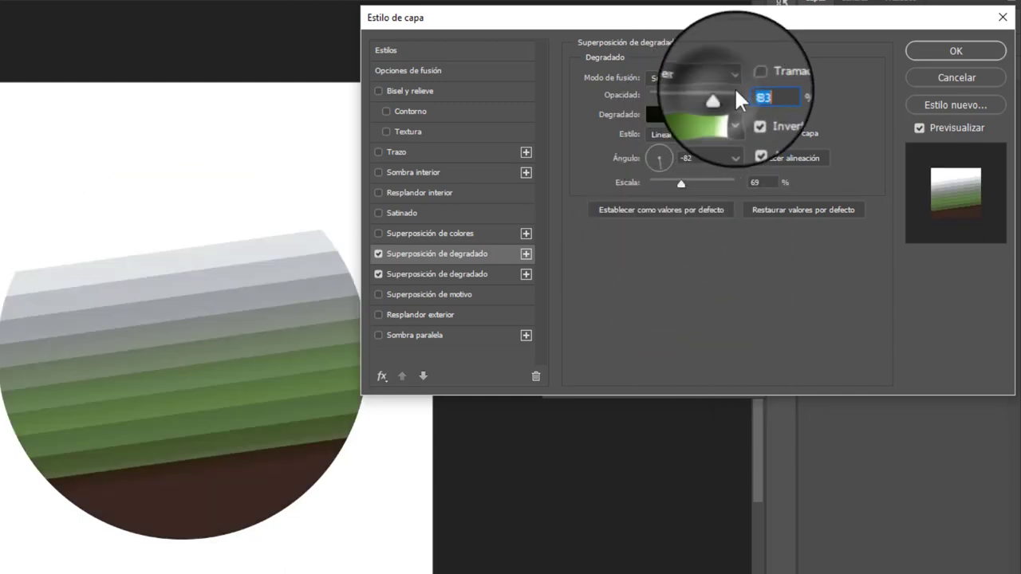
click(935, 52)
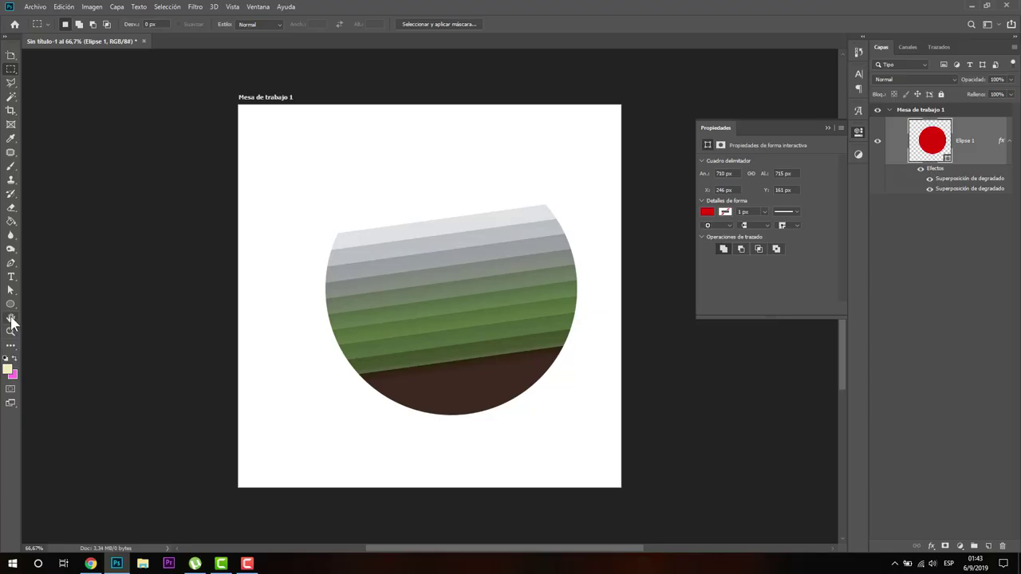
Step: Type a black 522.52 pt Helvetica Rounded 'H' and centre it on the circle
click(11, 276)
click(283, 174)
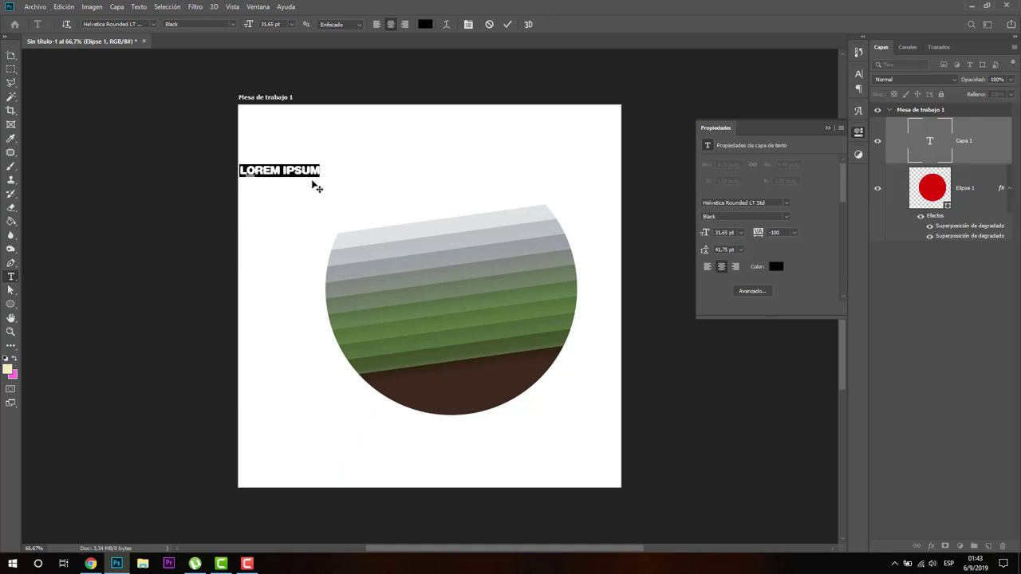
key(BackSpace)
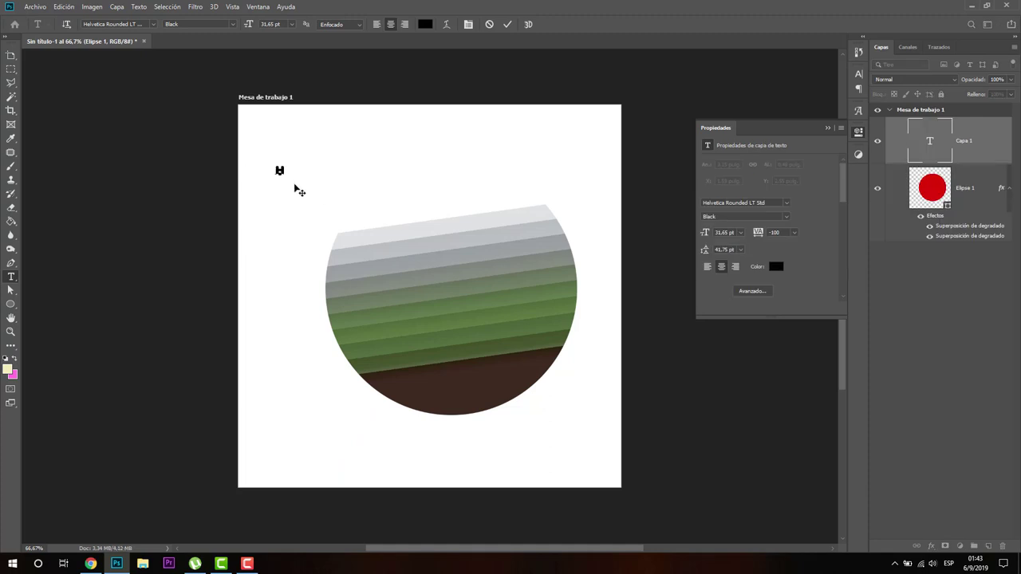
drag(288, 177, 415, 359)
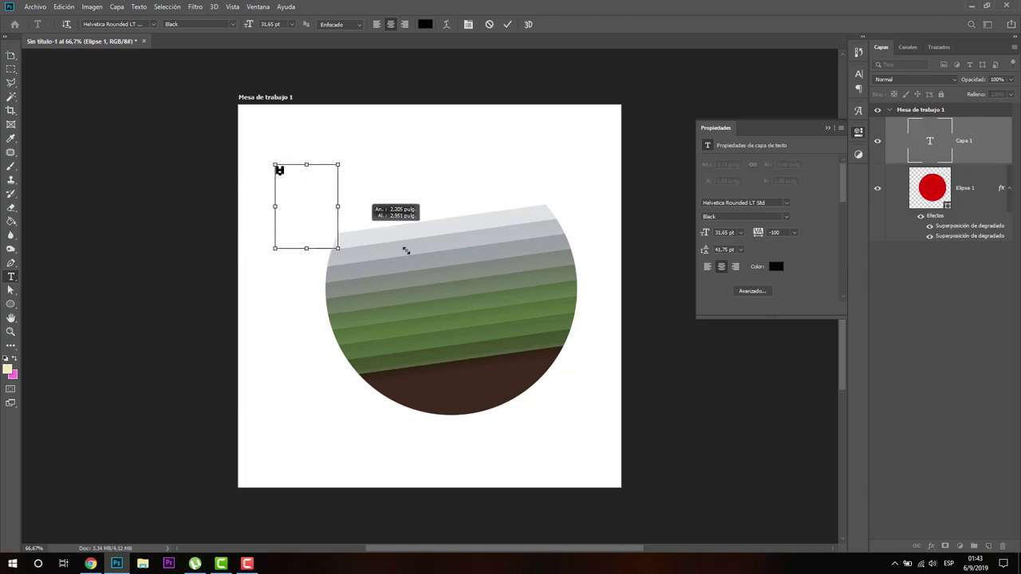
text(H)
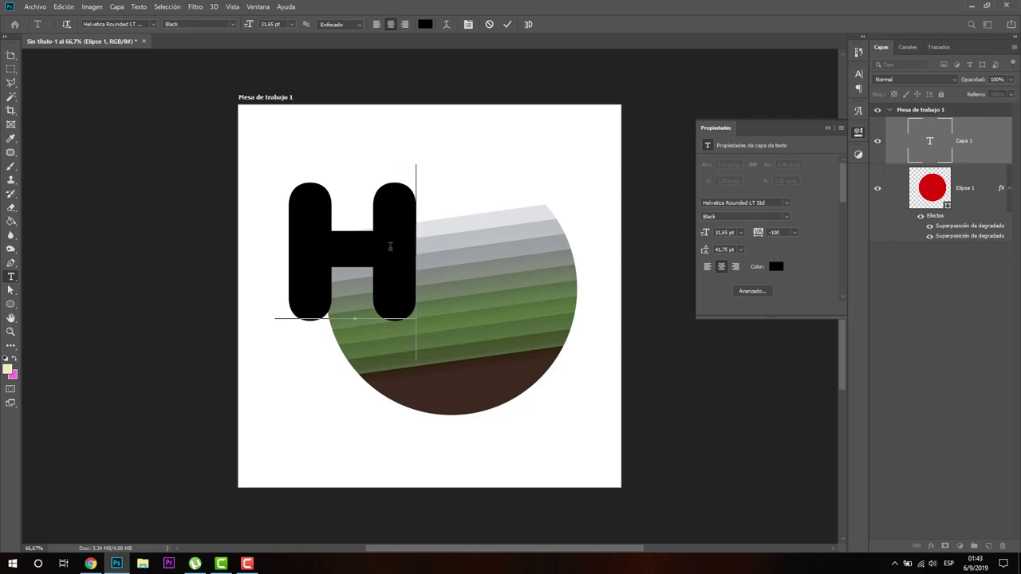
drag(390, 247, 490, 269)
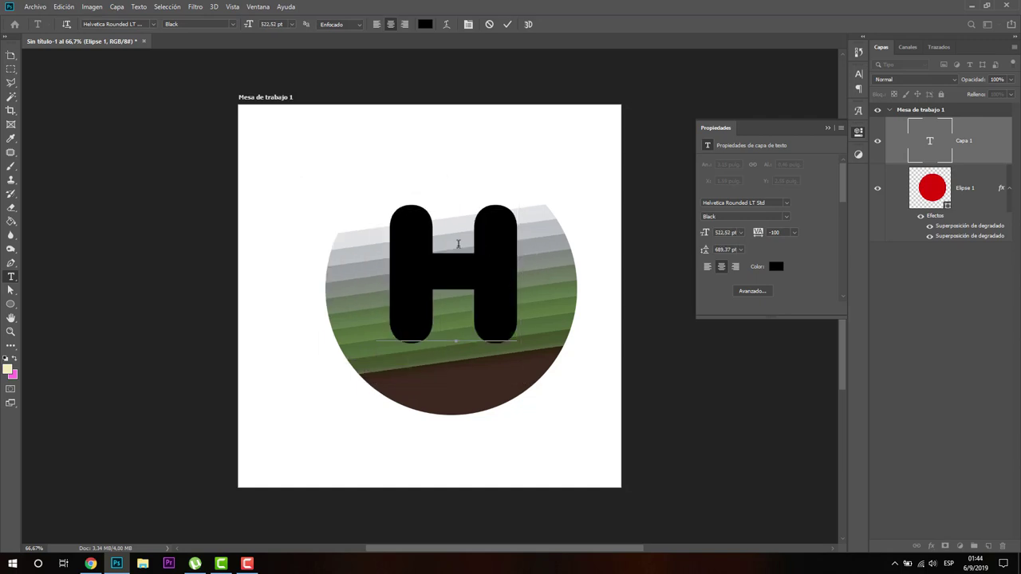
click(11, 69)
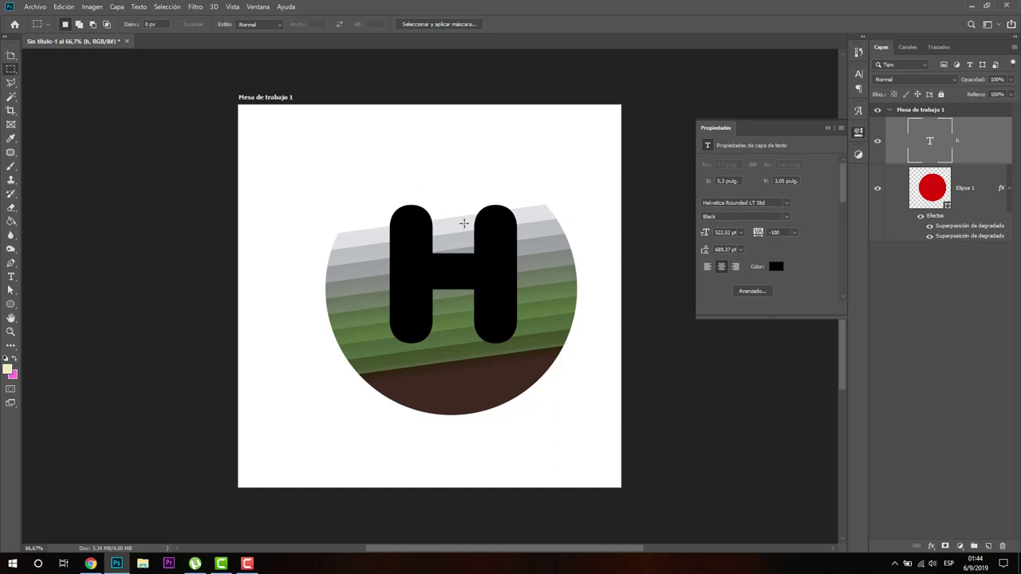
right_click(944, 152)
Step: Turn on the grey-band and green gradient overlays for the H layer, strengthening the green one
click(948, 158)
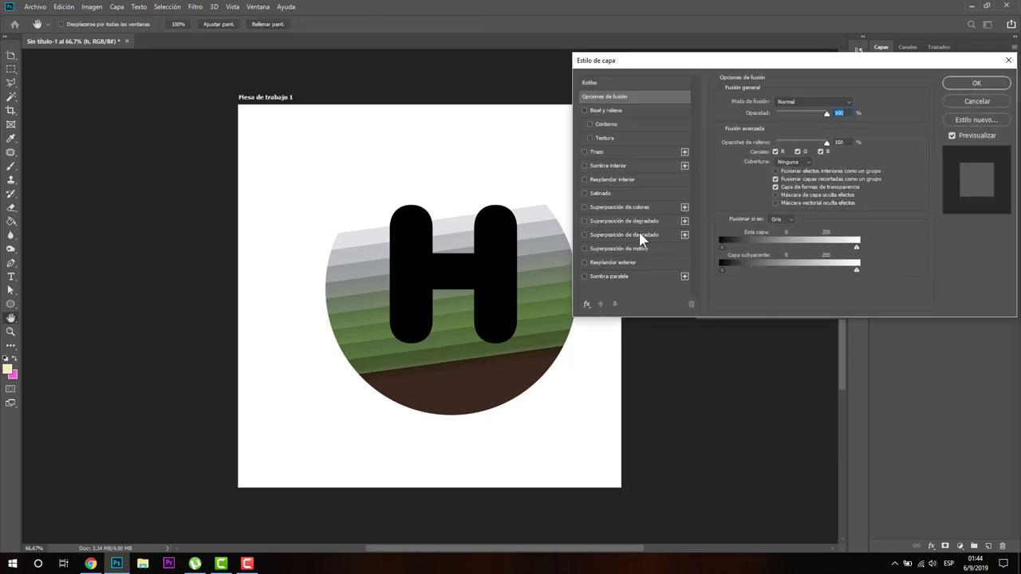
click(584, 234)
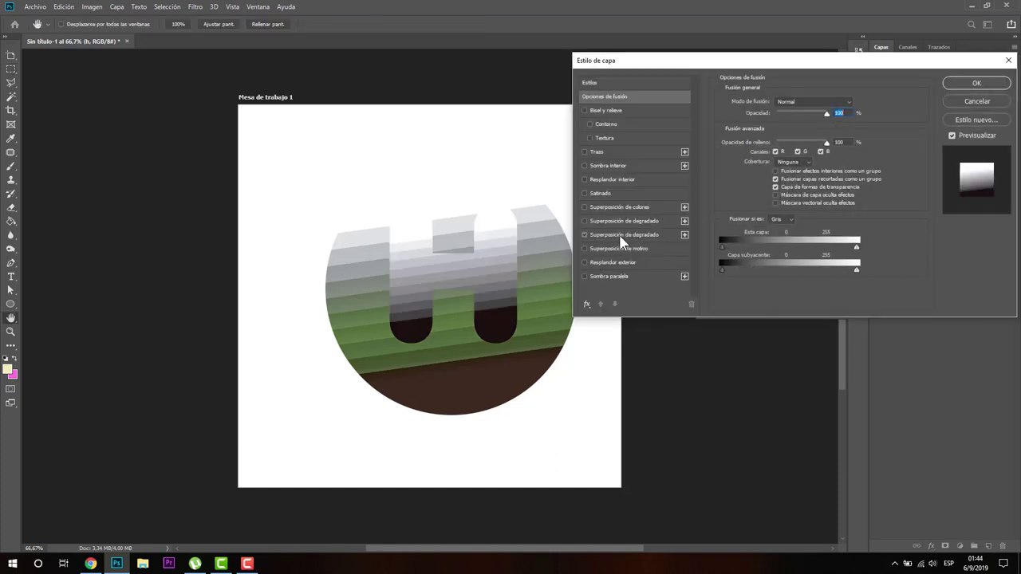
click(618, 234)
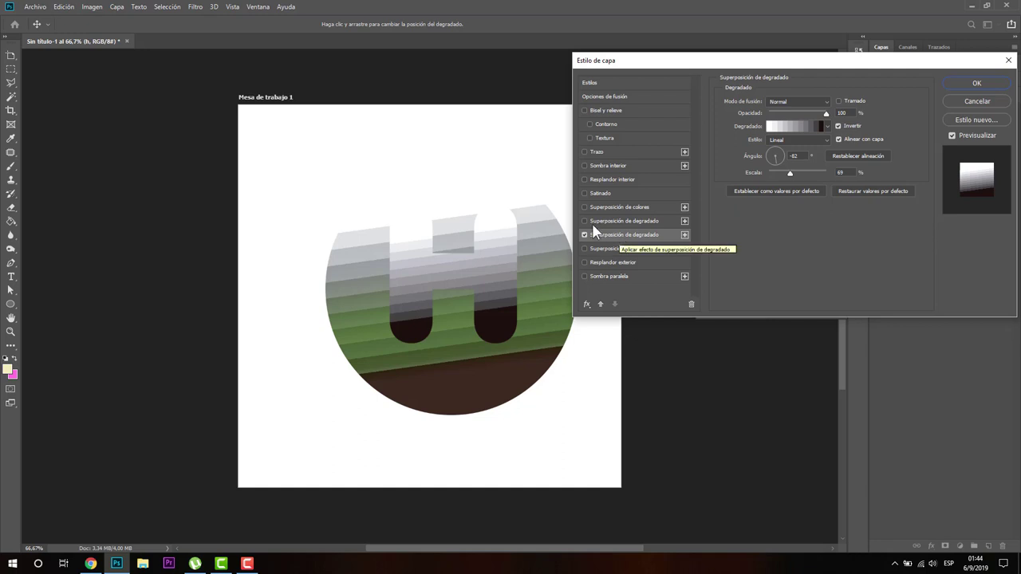
click(585, 221)
click(633, 222)
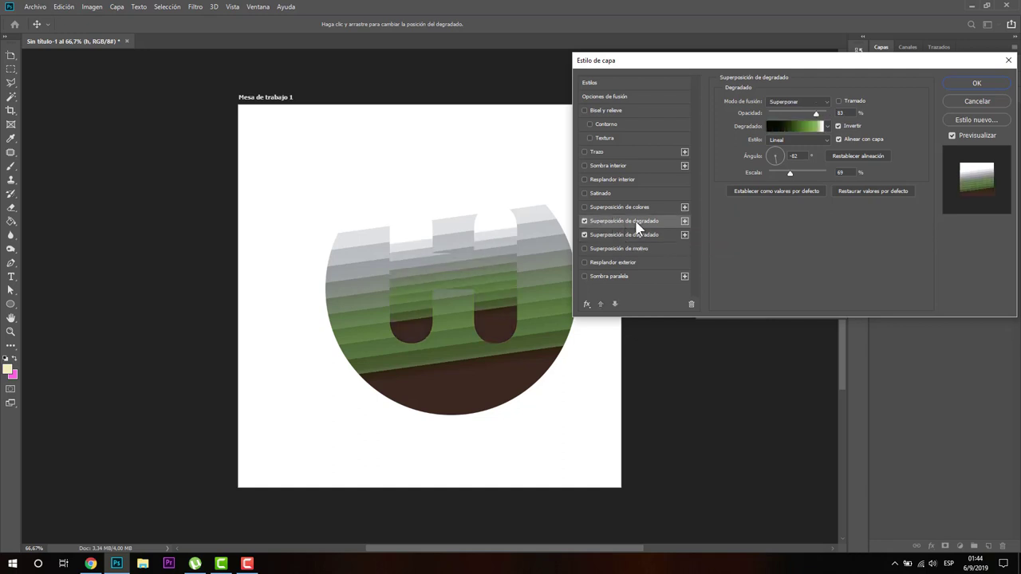
drag(819, 120, 823, 120)
Step: Add a drop shadow and white stroke to the H and apply the layer styles
click(588, 277)
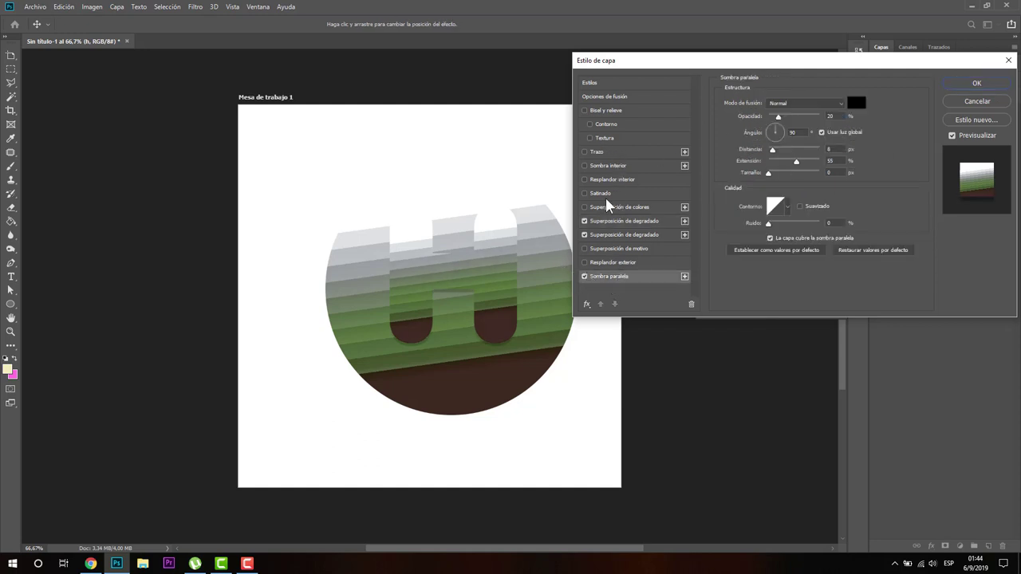
click(586, 152)
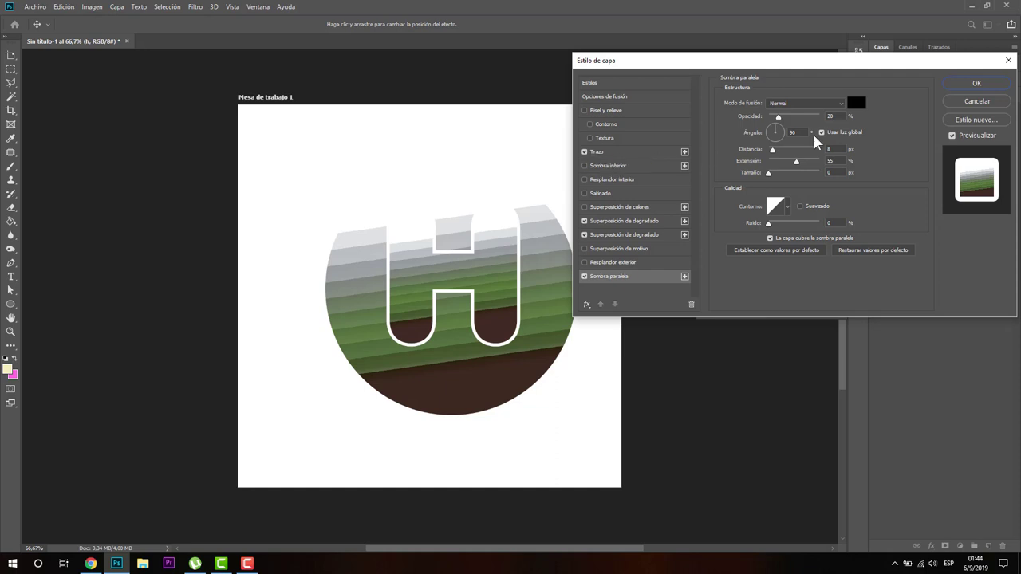
click(997, 85)
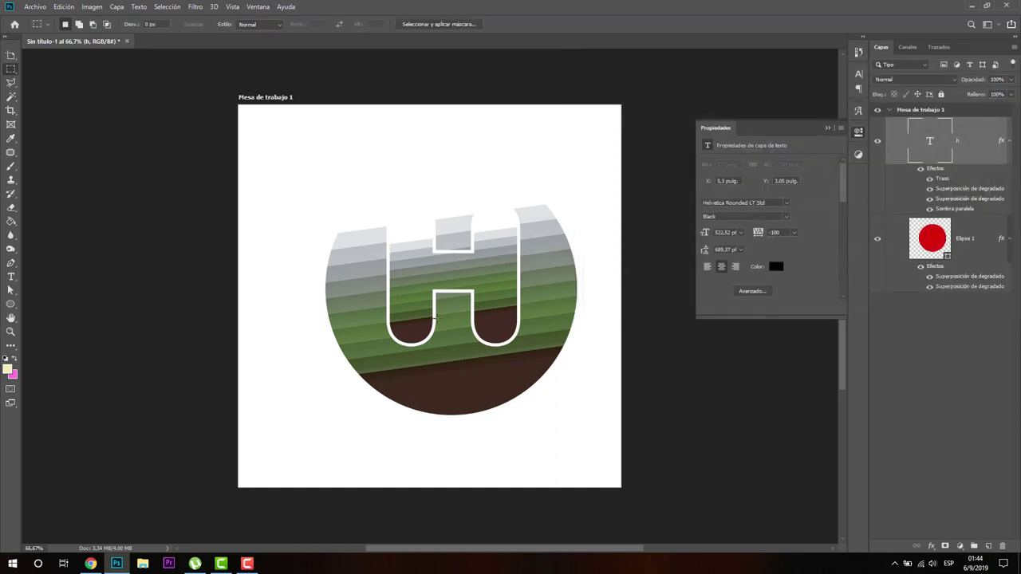